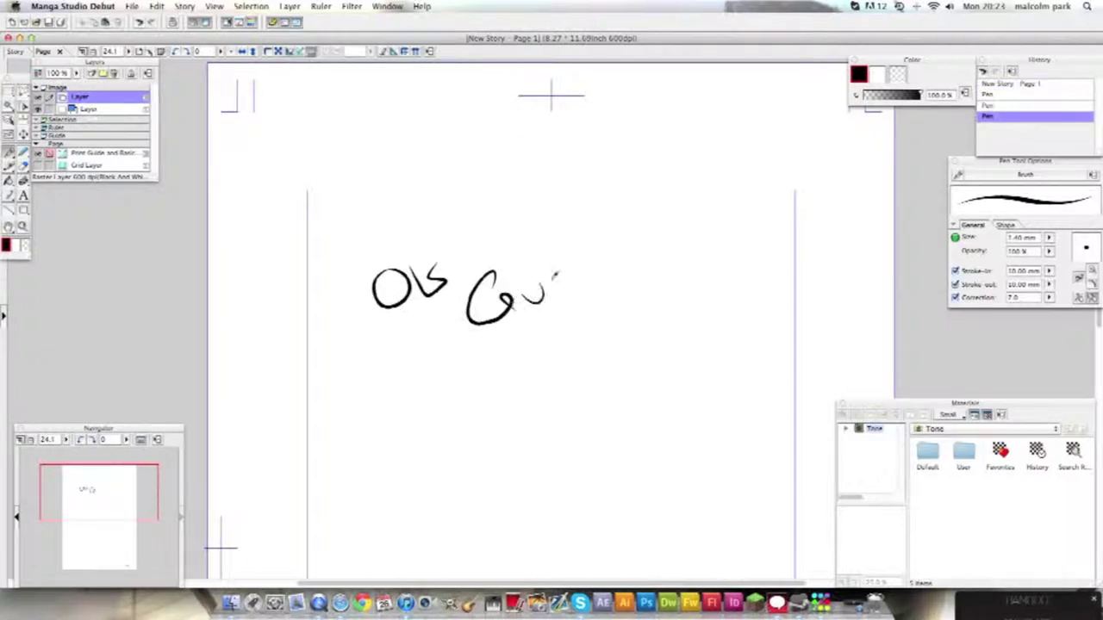
- Finish handwriting the greeting "Ok Guys and Girls!" across the page with the pen
{"action": "left_click_drag", "start_coordinate": [605, 321], "coordinate": [682, 274]}
{"action": "left_click_drag", "start_coordinate": [628, 355], "coordinate": [643, 384]}
{"action": "left_click", "coordinate": [648, 366]}
{"action": "mouse_move", "coordinate": [653, 371]}
{"action": "left_mouse_down"}
{"action": "mouse_move", "coordinate": [660, 379]}
{"action": "mouse_move", "coordinate": [670, 353]}
{"action": "left_mouse_up"}
{"action": "left_click_drag", "start_coordinate": [672, 334], "coordinate": [681, 354]}
{"action": "left_click_drag", "start_coordinate": [697, 314], "coordinate": [688, 352]}
{"action": "left_click_drag", "start_coordinate": [704, 303], "coordinate": [738, 343]}
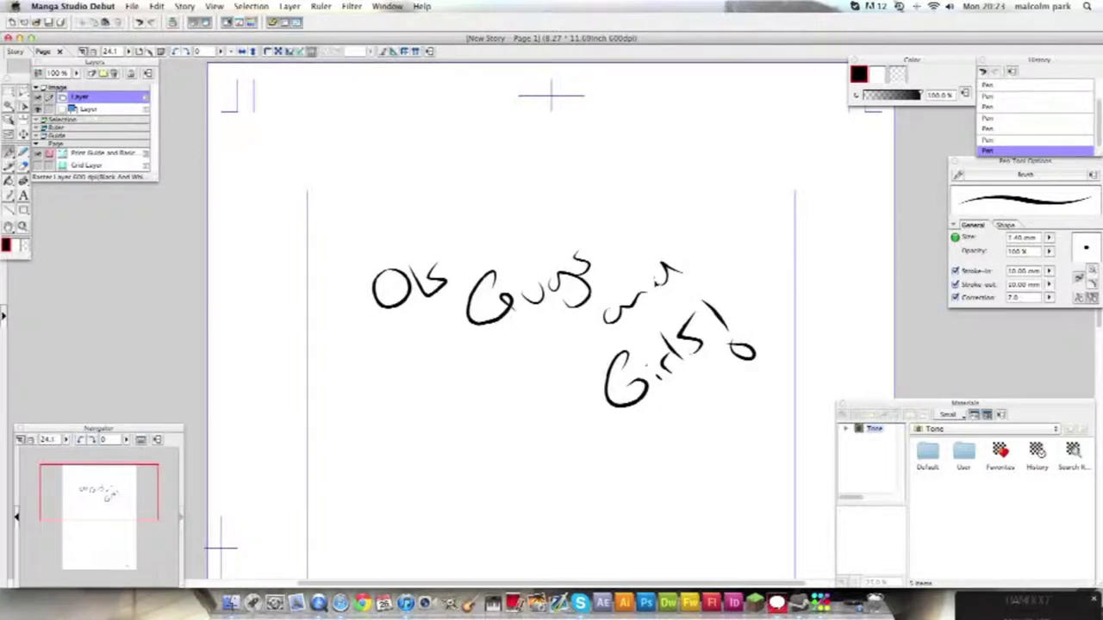
- Undo every pen stroke of the handwritten greeting until the page is blank
{"action": "key", "text": "super+z"}
{"action": "key", "text": "super+z"}
{"action": "key", "text": "super+z"}
{"action": "key", "text": "super+z"}
{"action": "key", "text": "super+z"}
{"action": "key", "text": "super+z"}
{"action": "key", "text": "super+z"}
{"action": "key", "text": "super+z"}
{"action": "key", "text": "super+z"}
{"action": "key", "text": "super+z"}
{"action": "key", "text": "super+z"}
{"action": "key", "text": "super+z"}
{"action": "key", "text": "super+z"}
{"action": "key", "text": "super+z"}
{"action": "key", "text": "super+z"}
{"action": "key", "text": "super+z"}
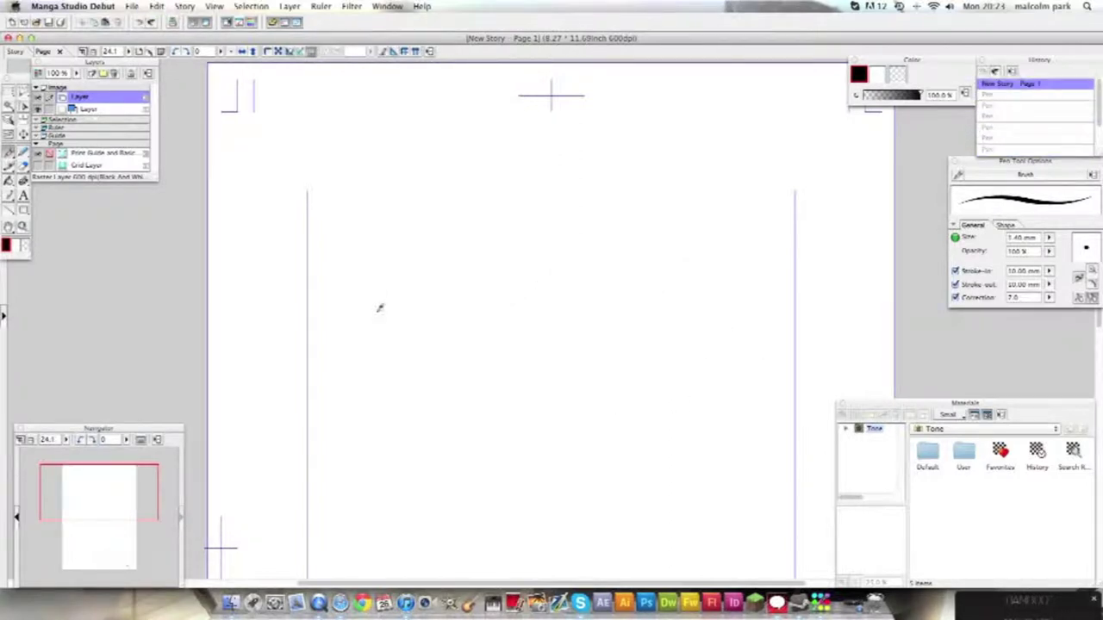
- Handwrite "Im going to show you how to draw a clenched fist!" in several lines across the page with the pen
{"action": "left_click_drag", "start_coordinate": [410, 289], "coordinate": [402, 319]}
{"action": "left_click_drag", "start_coordinate": [379, 313], "coordinate": [423, 284]}
{"action": "mouse_move", "coordinate": [393, 334]}
{"action": "left_mouse_down"}
{"action": "mouse_move", "coordinate": [466, 290]}
{"action": "mouse_move", "coordinate": [491, 341]}
{"action": "left_mouse_up"}
{"action": "left_click_drag", "start_coordinate": [501, 302], "coordinate": [522, 292]}
{"action": "mouse_move", "coordinate": [528, 300]}
{"action": "left_mouse_down"}
{"action": "mouse_move", "coordinate": [543, 278]}
{"action": "mouse_move", "coordinate": [574, 300]}
{"action": "left_mouse_up"}
{"action": "left_click_drag", "start_coordinate": [603, 262], "coordinate": [579, 305]}
{"action": "left_click_drag", "start_coordinate": [487, 379], "coordinate": [483, 420]}
{"action": "mouse_move", "coordinate": [491, 402]}
{"action": "left_mouse_down"}
{"action": "mouse_move", "coordinate": [603, 343]}
{"action": "mouse_move", "coordinate": [629, 332]}
{"action": "left_mouse_up"}
{"action": "mouse_move", "coordinate": [597, 386]}
{"action": "left_mouse_down"}
{"action": "mouse_move", "coordinate": [608, 425]}
{"action": "mouse_move", "coordinate": [653, 369]}
{"action": "mouse_move", "coordinate": [706, 384]}
{"action": "left_mouse_up"}
{"action": "left_click_drag", "start_coordinate": [712, 371], "coordinate": [756, 350]}
{"action": "mouse_move", "coordinate": [557, 495]}
{"action": "left_mouse_down"}
{"action": "mouse_move", "coordinate": [548, 528]}
{"action": "mouse_move", "coordinate": [576, 521]}
{"action": "left_mouse_up"}
{"action": "mouse_move", "coordinate": [579, 515]}
{"action": "left_mouse_down"}
{"action": "mouse_move", "coordinate": [598, 517]}
{"action": "mouse_move", "coordinate": [638, 482]}
{"action": "left_mouse_up"}
{"action": "left_click_drag", "start_coordinate": [638, 488], "coordinate": [695, 447]}
{"action": "mouse_move", "coordinate": [636, 536]}
{"action": "left_mouse_down"}
{"action": "mouse_move", "coordinate": [695, 515]}
{"action": "mouse_move", "coordinate": [769, 456]}
{"action": "left_mouse_up"}
{"action": "left_click_drag", "start_coordinate": [726, 528], "coordinate": [744, 551]}
{"action": "mouse_move", "coordinate": [751, 515]}
{"action": "left_mouse_down"}
{"action": "mouse_move", "coordinate": [762, 539]}
{"action": "mouse_move", "coordinate": [743, 543]}
{"action": "left_mouse_up"}
{"action": "mouse_move", "coordinate": [758, 526]}
{"action": "left_mouse_down"}
{"action": "mouse_move", "coordinate": [806, 488]}
{"action": "mouse_move", "coordinate": [803, 517]}
{"action": "left_mouse_up"}
{"action": "left_click_drag", "start_coordinate": [818, 505], "coordinate": [817, 508]}
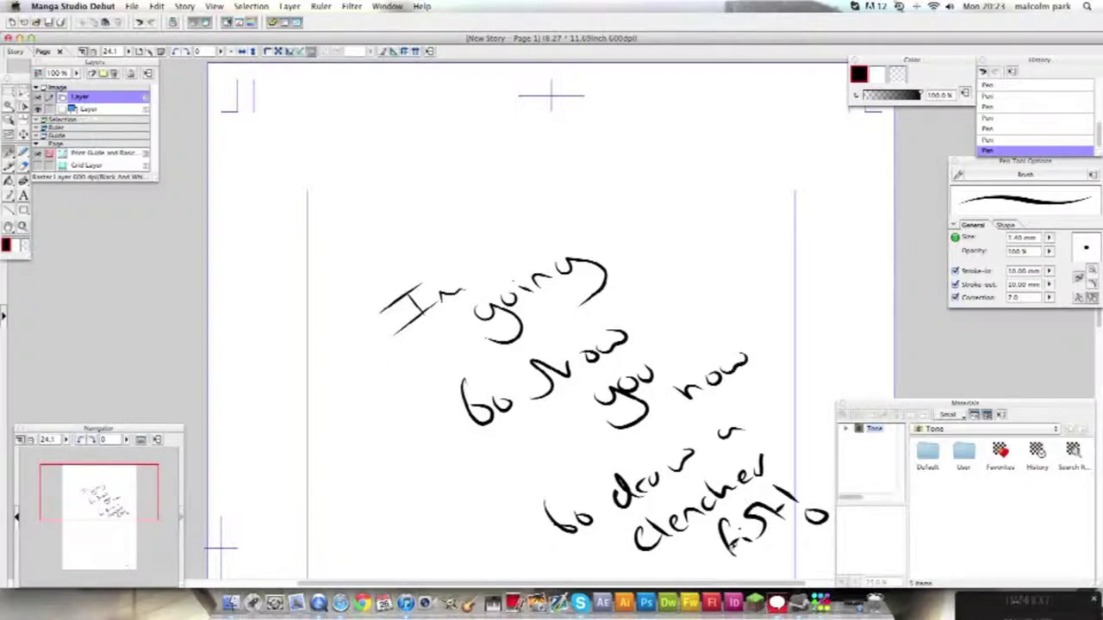
- Undo all pen strokes of the message about drawing a clenched fist
{"action": "key", "text": "super+z"}
{"action": "key", "text": "super+z"}
{"action": "key", "text": "super+z"}
{"action": "key", "text": "super+z"}
{"action": "key", "text": "super+z"}
{"action": "key", "text": "super+z"}
{"action": "key", "text": "super+z"}
{"action": "key", "text": "super+z"}
{"action": "key", "text": "super+z"}
{"action": "key", "text": "super+z"}
{"action": "key", "text": "super+z"}
{"action": "key", "text": "super+z"}
{"action": "key", "text": "super+z"}
{"action": "key", "text": "super+z"}
{"action": "key", "text": "super+z"}
{"action": "key", "text": "super+z"}
{"action": "key", "text": "super+z"}
{"action": "key", "text": "super+z"}
{"action": "key", "text": "super+z"}
{"action": "key", "text": "super+z"}
{"action": "key", "text": "super+z"}
{"action": "key", "text": "super+z"}
{"action": "key", "text": "super+z"}
{"action": "key", "text": "super+z"}
{"action": "left_click_drag", "start_coordinate": [579, 269], "coordinate": [588, 265]}
{"action": "mouse_move", "coordinate": [617, 260]}
{"action": "left_mouse_down"}
{"action": "mouse_move", "coordinate": [655, 288]}
{"action": "mouse_move", "coordinate": [648, 268]}
{"action": "left_mouse_up"}
{"action": "mouse_move", "coordinate": [609, 338]}
{"action": "left_mouse_down"}
{"action": "mouse_move", "coordinate": [628, 358]}
{"action": "mouse_move", "coordinate": [687, 362]}
{"action": "left_mouse_up"}
{"action": "mouse_move", "coordinate": [622, 405]}
{"action": "left_mouse_down"}
{"action": "mouse_move", "coordinate": [741, 422]}
{"action": "mouse_move", "coordinate": [782, 378]}
{"action": "mouse_move", "coordinate": [787, 394]}
{"action": "left_mouse_up"}
{"action": "left_click_drag", "start_coordinate": [792, 393], "coordinate": [795, 401]}
{"action": "key", "text": "super+z"}
{"action": "key", "text": "super+z"}
{"action": "key", "text": "super+z"}
{"action": "key", "text": "super+z"}
{"action": "key", "text": "super+z"}
{"action": "key", "text": "super+z"}
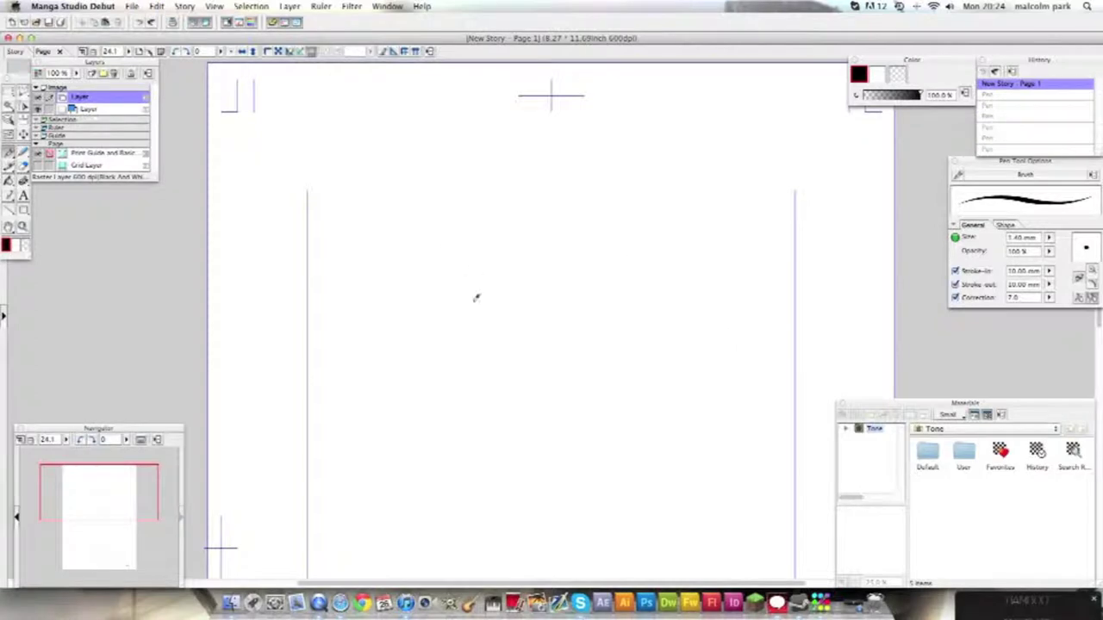
- Handwrite "If you look at you're hand" in two lines on the upper part of the page with the pen
{"action": "left_click_drag", "start_coordinate": [517, 243], "coordinate": [512, 280]}
{"action": "left_click_drag", "start_coordinate": [487, 284], "coordinate": [544, 272]}
{"action": "left_click_drag", "start_coordinate": [479, 247], "coordinate": [552, 236]}
{"action": "mouse_move", "coordinate": [572, 231]}
{"action": "left_mouse_down"}
{"action": "mouse_move", "coordinate": [559, 274]}
{"action": "mouse_move", "coordinate": [572, 257]}
{"action": "left_mouse_up"}
{"action": "mouse_move", "coordinate": [602, 259]}
{"action": "left_mouse_down"}
{"action": "mouse_move", "coordinate": [609, 285]}
{"action": "mouse_move", "coordinate": [644, 260]}
{"action": "left_mouse_up"}
{"action": "left_click_drag", "start_coordinate": [653, 250], "coordinate": [693, 263]}
{"action": "left_click_drag", "start_coordinate": [714, 248], "coordinate": [727, 251]}
{"action": "left_click_drag", "start_coordinate": [743, 231], "coordinate": [739, 260]}
{"action": "left_click_drag", "start_coordinate": [772, 242], "coordinate": [748, 258]}
{"action": "left_click_drag", "start_coordinate": [536, 341], "coordinate": [615, 372]}
{"action": "left_click_drag", "start_coordinate": [648, 331], "coordinate": [650, 334]}
{"action": "left_click_drag", "start_coordinate": [660, 329], "coordinate": [679, 317]}
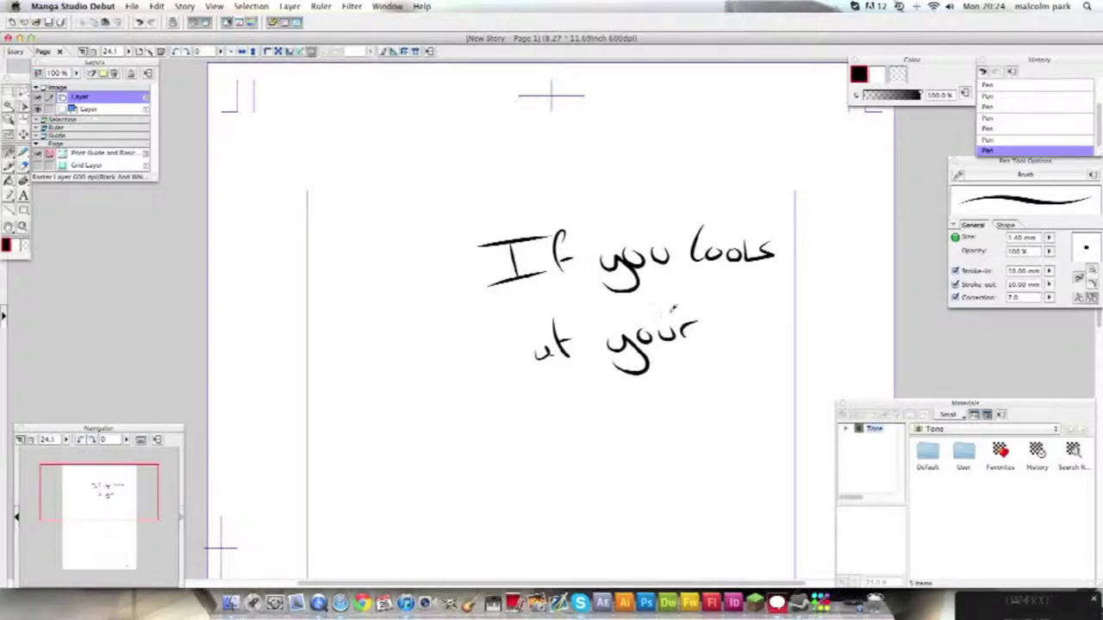
{"action": "left_click_drag", "start_coordinate": [756, 325], "coordinate": [779, 338]}
{"action": "mouse_move", "coordinate": [784, 321]}
{"action": "left_mouse_down"}
{"action": "mouse_move", "coordinate": [829, 336]}
{"action": "mouse_move", "coordinate": [853, 312]}
{"action": "left_mouse_up"}
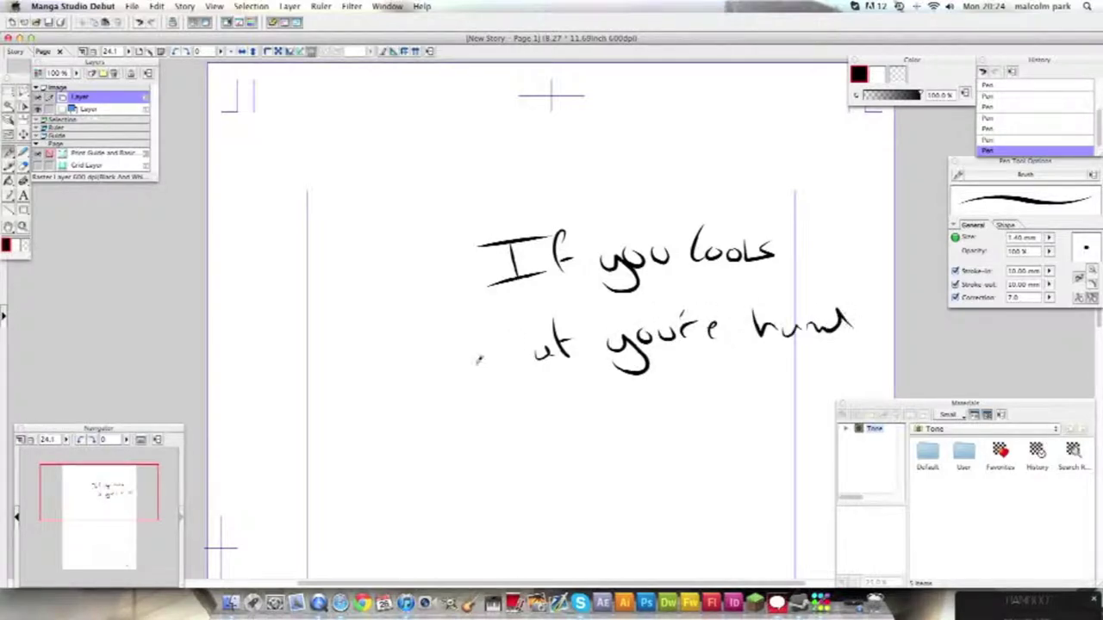
- Continue the handwritten note with "you can find" and two further lines of words beneath it
{"action": "left_click_drag", "start_coordinate": [550, 388], "coordinate": [553, 438]}
{"action": "left_click_drag", "start_coordinate": [582, 392], "coordinate": [593, 397]}
{"action": "left_click_drag", "start_coordinate": [596, 391], "coordinate": [664, 405]}
{"action": "left_click_drag", "start_coordinate": [669, 391], "coordinate": [732, 403]}
{"action": "mouse_move", "coordinate": [729, 392]}
{"action": "left_mouse_down"}
{"action": "mouse_move", "coordinate": [781, 396]}
{"action": "mouse_move", "coordinate": [789, 357]}
{"action": "left_mouse_up"}
{"action": "left_click_drag", "start_coordinate": [595, 436], "coordinate": [589, 476]}
{"action": "mouse_move", "coordinate": [605, 434]}
{"action": "left_mouse_down"}
{"action": "mouse_move", "coordinate": [644, 465]}
{"action": "mouse_move", "coordinate": [673, 465]}
{"action": "left_mouse_up"}
{"action": "left_click_drag", "start_coordinate": [669, 435], "coordinate": [707, 465]}
{"action": "mouse_move", "coordinate": [710, 465]}
{"action": "left_mouse_down"}
{"action": "mouse_move", "coordinate": [734, 445]}
{"action": "mouse_move", "coordinate": [762, 453]}
{"action": "left_mouse_up"}
{"action": "left_click_drag", "start_coordinate": [646, 505], "coordinate": [622, 522]}
{"action": "left_click_drag", "start_coordinate": [653, 485], "coordinate": [681, 519]}
{"action": "left_click_drag", "start_coordinate": [696, 507], "coordinate": [709, 519]}
{"action": "mouse_move", "coordinate": [715, 507]}
{"action": "left_mouse_down"}
{"action": "mouse_move", "coordinate": [714, 536]}
{"action": "mouse_move", "coordinate": [724, 523]}
{"action": "left_mouse_up"}
{"action": "left_click_drag", "start_coordinate": [741, 512], "coordinate": [758, 515]}
- Undo the entire handwritten note about looking at the hand, stroke by stroke
{"action": "key", "text": "super+z"}
{"action": "key", "text": "super+z"}
{"action": "key", "text": "super+z"}
{"action": "key", "text": "super+z"}
{"action": "key", "text": "super+z"}
{"action": "key", "text": "super+z"}
{"action": "key", "text": "super+z"}
{"action": "key", "text": "super+z"}
{"action": "key", "text": "super+z"}
{"action": "key", "text": "super+z"}
{"action": "key", "text": "super+z"}
{"action": "key", "text": "super+z"}
{"action": "key", "text": "super+z"}
{"action": "key", "text": "super+z"}
{"action": "key", "text": "super+z"}
{"action": "key", "text": "super+z"}
{"action": "key", "text": "super+z"}
{"action": "key", "text": "super+z"}
{"action": "key", "text": "super+z"}
{"action": "key", "text": "super+z"}
{"action": "key", "text": "super+z"}
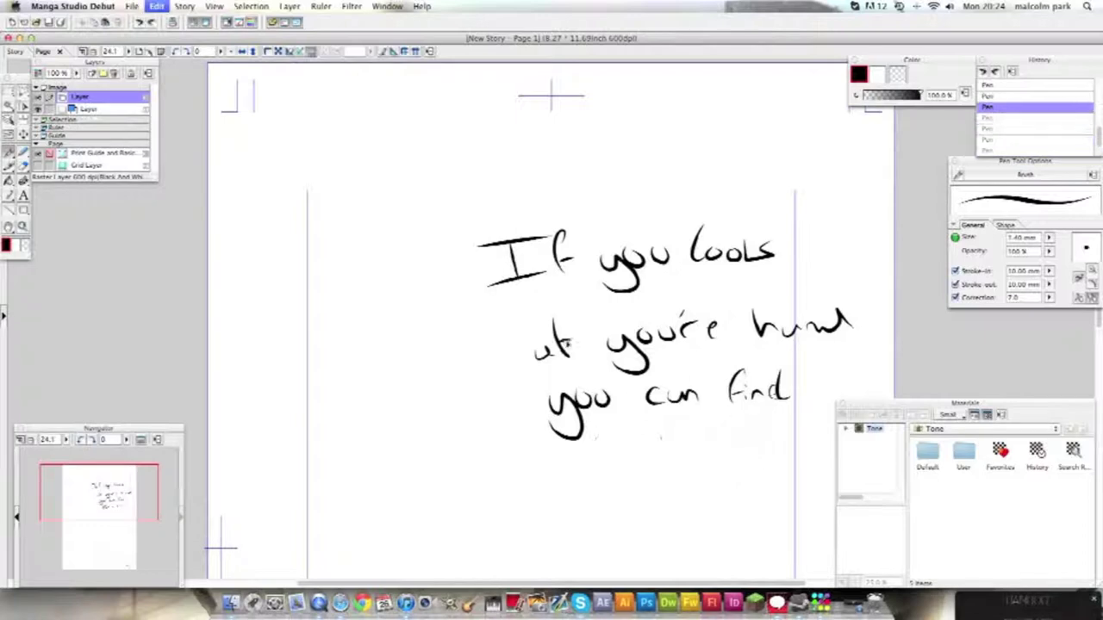
{"action": "key", "text": "super+z"}
{"action": "key", "text": "super+z"}
{"action": "key", "text": "super+z"}
{"action": "key", "text": "super+z"}
{"action": "key", "text": "super+z"}
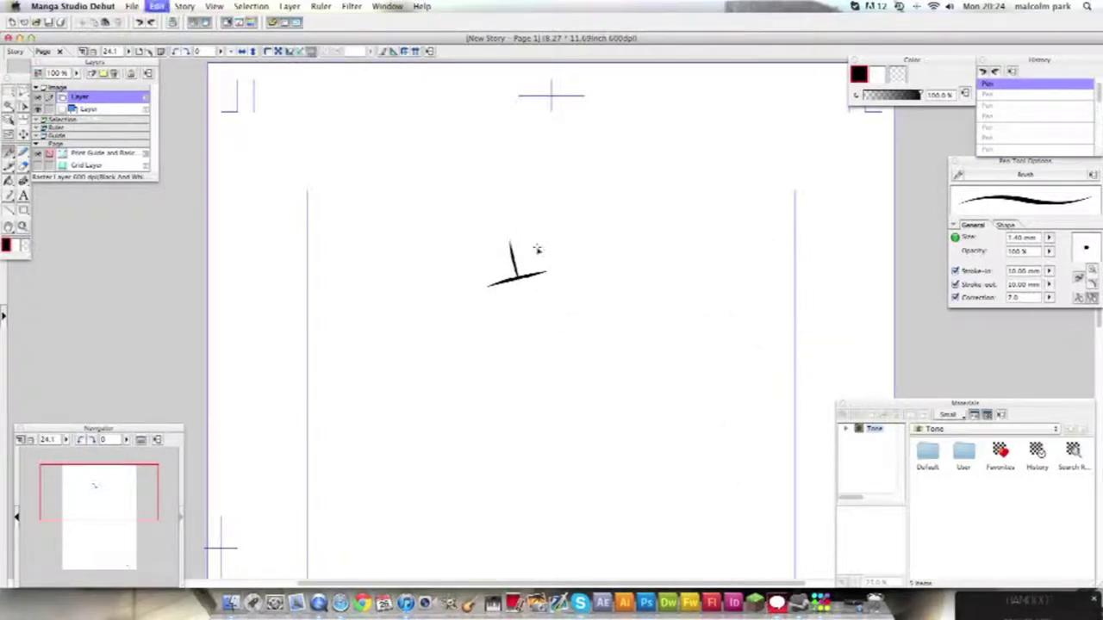
- Draw a large four-sided block with a curved upper edge for the fist and a small angular shape attached to its left edge
{"action": "left_click_drag", "start_coordinate": [440, 249], "coordinate": [674, 299]}
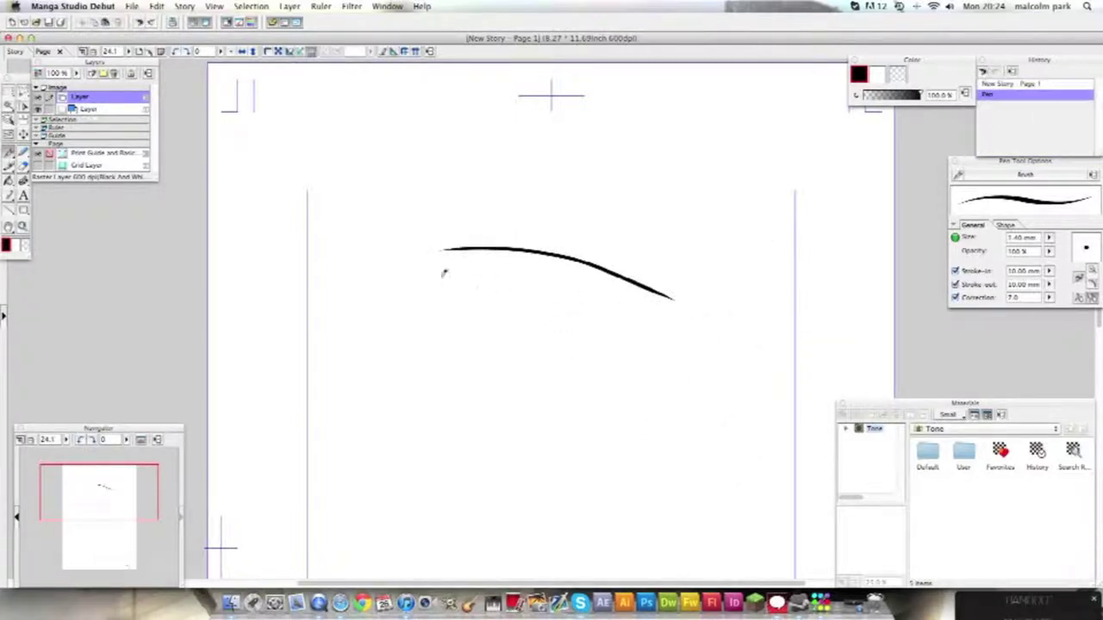
{"action": "left_click_drag", "start_coordinate": [441, 249], "coordinate": [452, 424]}
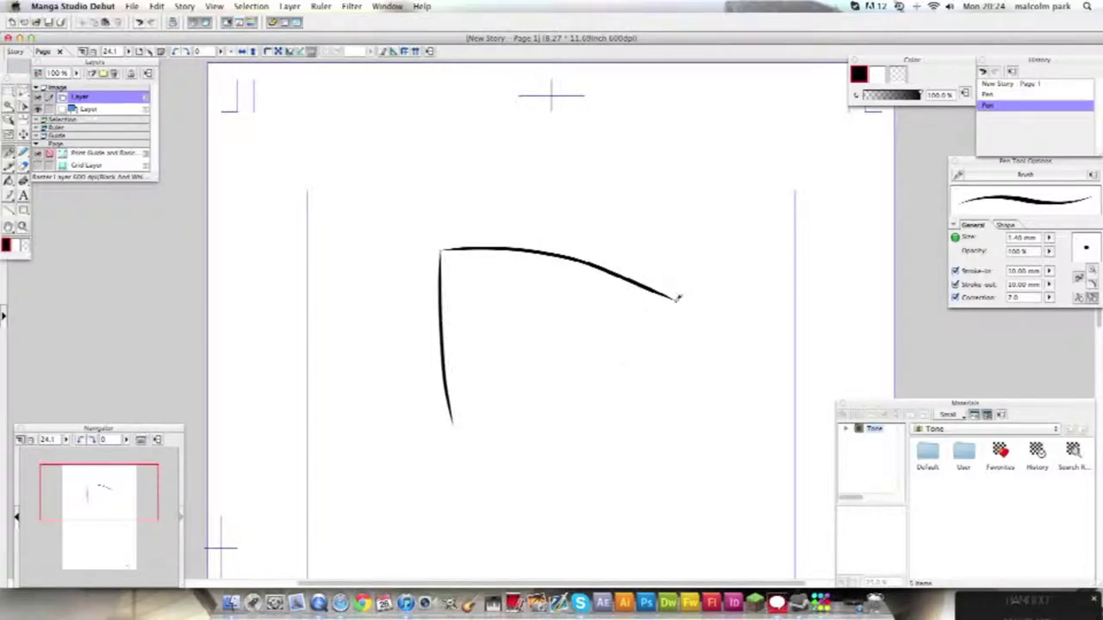
{"action": "left_click_drag", "start_coordinate": [677, 298], "coordinate": [613, 459]}
{"action": "mouse_move", "coordinate": [451, 429]}
{"action": "left_mouse_down"}
{"action": "mouse_move", "coordinate": [593, 485]}
{"action": "mouse_move", "coordinate": [621, 424]}
{"action": "mouse_move", "coordinate": [616, 464]}
{"action": "left_mouse_up"}
{"action": "left_click_drag", "start_coordinate": [477, 391], "coordinate": [428, 353]}
{"action": "mouse_move", "coordinate": [428, 353]}
{"action": "left_mouse_down"}
{"action": "mouse_move", "coordinate": [425, 276]}
{"action": "mouse_move", "coordinate": [467, 269]}
{"action": "left_mouse_up"}
- Handwrite a short note beginning with "ok" above and to the right of the fist block
{"action": "left_click_drag", "start_coordinate": [573, 233], "coordinate": [542, 245]}
{"action": "left_click_drag", "start_coordinate": [668, 131], "coordinate": [663, 133]}
{"action": "left_click_drag", "start_coordinate": [683, 105], "coordinate": [687, 151]}
{"action": "left_click_drag", "start_coordinate": [713, 131], "coordinate": [698, 148]}
{"action": "mouse_move", "coordinate": [751, 113]}
{"action": "left_mouse_down"}
{"action": "mouse_move", "coordinate": [754, 146]}
{"action": "mouse_move", "coordinate": [809, 142]}
{"action": "mouse_move", "coordinate": [795, 139]}
{"action": "left_mouse_up"}
{"action": "left_click_drag", "start_coordinate": [676, 175], "coordinate": [679, 207]}
{"action": "mouse_move", "coordinate": [687, 183]}
{"action": "left_mouse_down"}
{"action": "mouse_move", "coordinate": [722, 197]}
{"action": "mouse_move", "coordinate": [803, 179]}
{"action": "mouse_move", "coordinate": [839, 200]}
{"action": "mouse_move", "coordinate": [848, 168]}
{"action": "left_mouse_up"}
{"action": "left_click_drag", "start_coordinate": [822, 172], "coordinate": [815, 164]}
- Undo all the strokes of the handwritten note beginning with "ok", leaving only the block shapes
{"action": "key", "text": "super+z"}
{"action": "key", "text": "super+z"}
{"action": "key", "text": "super+z"}
{"action": "key", "text": "super+z"}
{"action": "key", "text": "super+z"}
{"action": "key", "text": "super+z"}
{"action": "key", "text": "super+z"}
{"action": "key", "text": "super+z"}
{"action": "key", "text": "super+z"}
{"action": "key", "text": "super+z"}
{"action": "key", "text": "super+z"}
{"action": "key", "text": "super+z"}
{"action": "key", "text": "super+z"}
{"action": "key", "text": "super+z"}
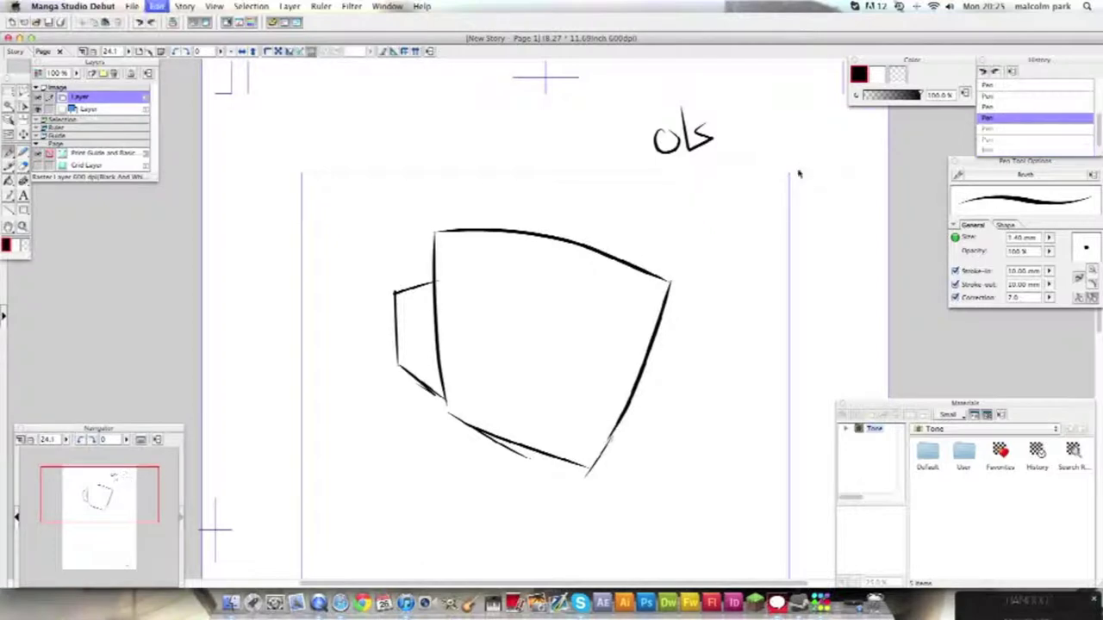
- Handwrite "Rember it" above and to the right of the fist block
{"action": "left_click_drag", "start_coordinate": [546, 138], "coordinate": [549, 169]}
{"action": "left_click_drag", "start_coordinate": [524, 148], "coordinate": [575, 165]}
{"action": "left_click_drag", "start_coordinate": [584, 156], "coordinate": [601, 164]}
{"action": "mouse_move", "coordinate": [602, 165]}
{"action": "left_mouse_down"}
{"action": "mouse_move", "coordinate": [639, 148]}
{"action": "mouse_move", "coordinate": [637, 159]}
{"action": "left_mouse_up"}
{"action": "left_click_drag", "start_coordinate": [639, 134], "coordinate": [651, 152]}
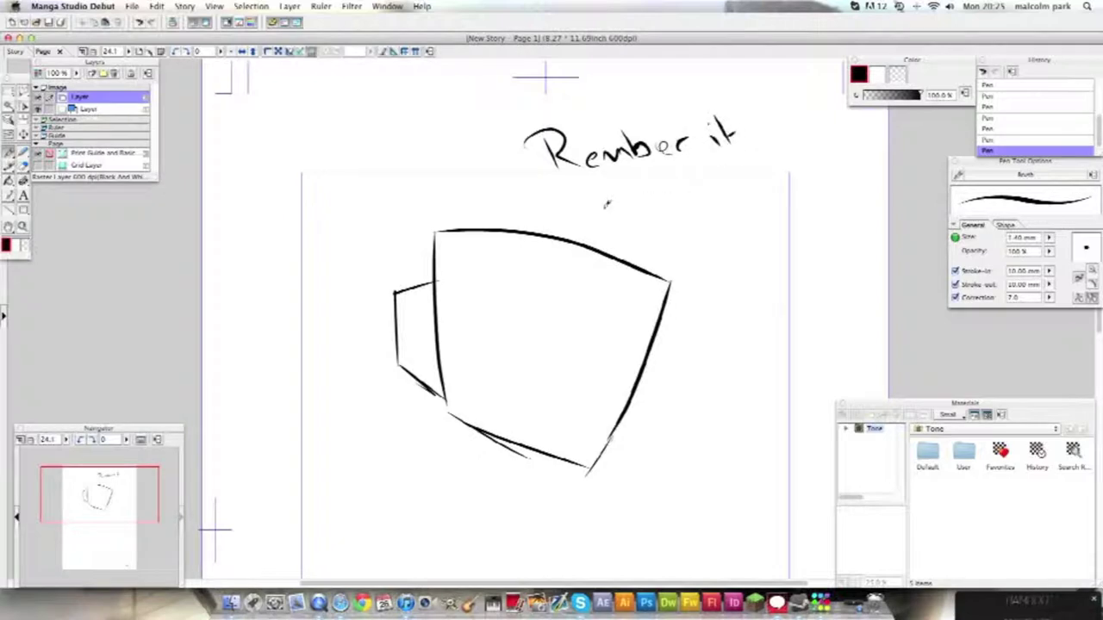
- Add "slants" to the note, an arrow to the block's upper-right corner, and a crossed-out level line beside a ticked slanting line
{"action": "mouse_move", "coordinate": [642, 177]}
{"action": "left_mouse_down"}
{"action": "mouse_move", "coordinate": [681, 193]}
{"action": "mouse_move", "coordinate": [748, 159]}
{"action": "left_mouse_up"}
{"action": "mouse_move", "coordinate": [729, 203]}
{"action": "left_mouse_down"}
{"action": "mouse_move", "coordinate": [672, 252]}
{"action": "mouse_move", "coordinate": [687, 255]}
{"action": "left_mouse_up"}
{"action": "mouse_move", "coordinate": [780, 276]}
{"action": "left_mouse_down"}
{"action": "mouse_move", "coordinate": [707, 277]}
{"action": "mouse_move", "coordinate": [768, 316]}
{"action": "mouse_move", "coordinate": [777, 261]}
{"action": "left_mouse_up"}
{"action": "left_click_drag", "start_coordinate": [773, 312], "coordinate": [806, 303]}
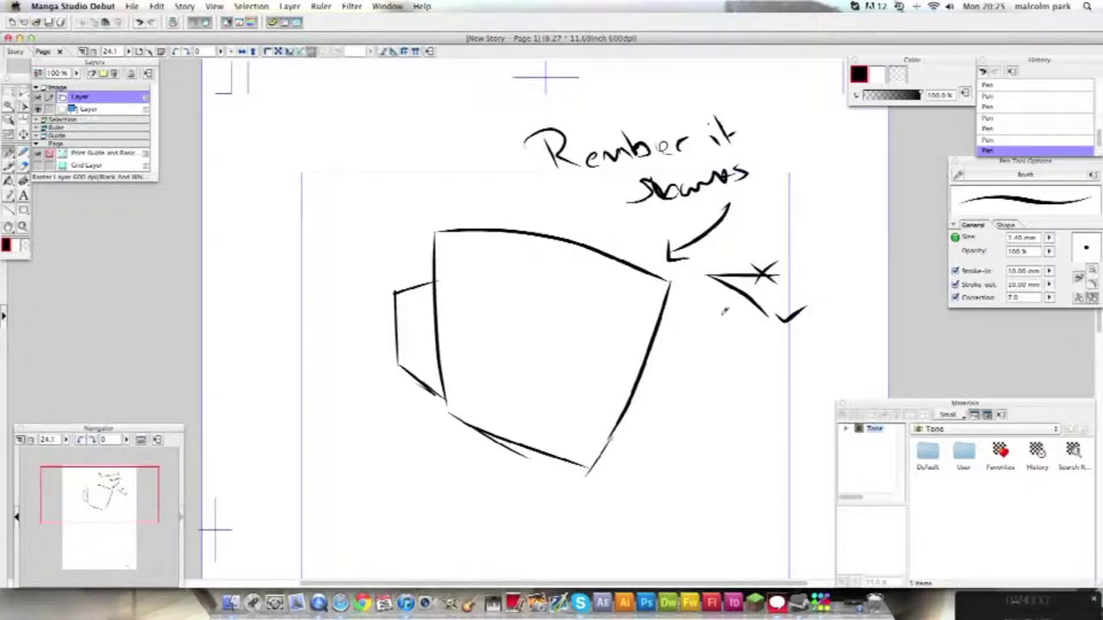
- Undo the whole note about the slant together with its arrow and example lines
{"action": "key", "text": "super+z"}
{"action": "key", "text": "super+z"}
{"action": "key", "text": "super+z"}
{"action": "key", "text": "super+z"}
{"action": "key", "text": "super+z"}
{"action": "key", "text": "super+z"}
{"action": "key", "text": "super+z"}
{"action": "key", "text": "super+z"}
{"action": "key", "text": "super+z"}
{"action": "key", "text": "super+z"}
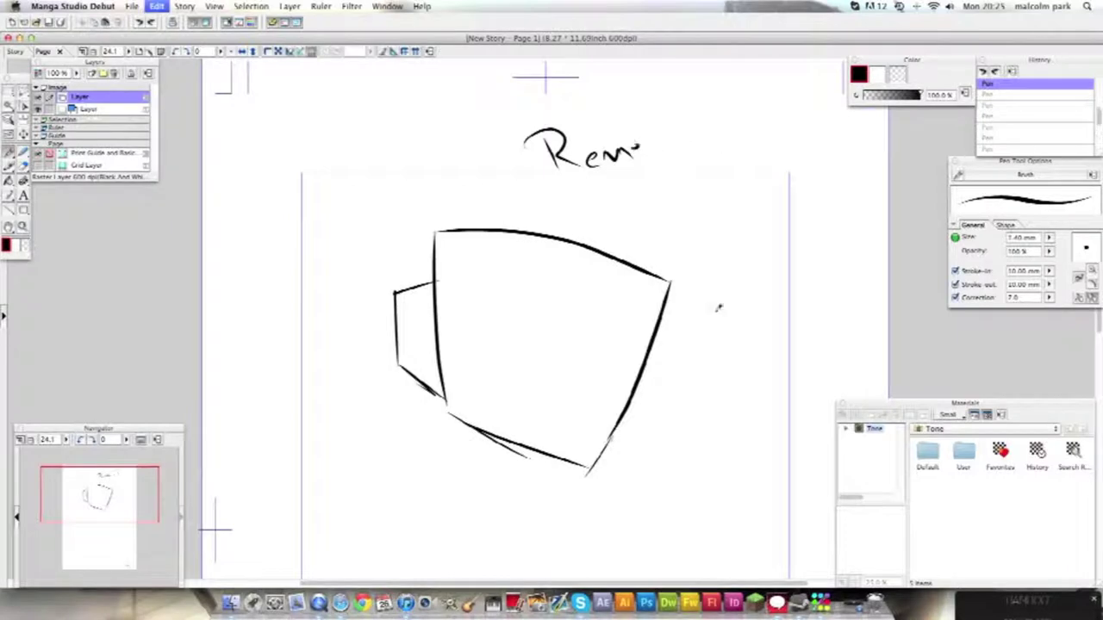
{"action": "key", "text": "super+z"}
{"action": "key", "text": "super+z"}
{"action": "key", "text": "super+z"}
{"action": "key", "text": "super+y"}
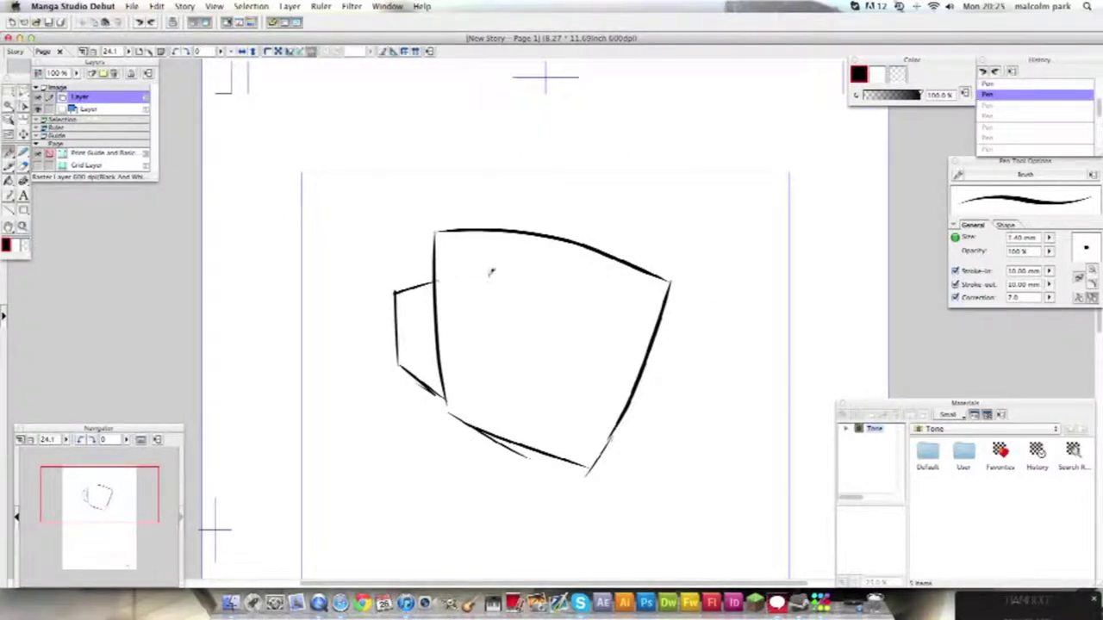
- Handwrite "Ok now place some lines" to the right of the fist block and continue the note down the page
{"action": "mouse_move", "coordinate": [591, 127]}
{"action": "left_mouse_down"}
{"action": "mouse_move", "coordinate": [614, 149]}
{"action": "mouse_move", "coordinate": [717, 129]}
{"action": "mouse_move", "coordinate": [655, 185]}
{"action": "mouse_move", "coordinate": [752, 170]}
{"action": "left_mouse_up"}
{"action": "mouse_move", "coordinate": [694, 235]}
{"action": "left_mouse_down"}
{"action": "mouse_move", "coordinate": [767, 209]}
{"action": "mouse_move", "coordinate": [776, 258]}
{"action": "mouse_move", "coordinate": [789, 255]}
{"action": "left_mouse_up"}
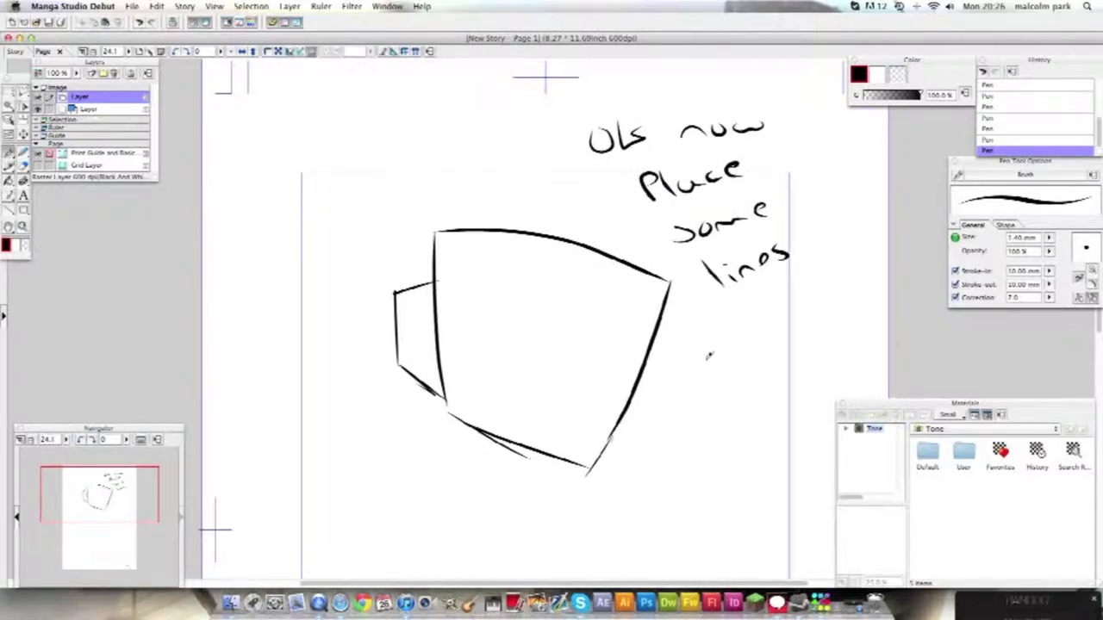
{"action": "mouse_move", "coordinate": [714, 323]}
{"action": "left_mouse_down"}
{"action": "mouse_move", "coordinate": [754, 329]}
{"action": "mouse_move", "coordinate": [862, 276]}
{"action": "left_mouse_up"}
{"action": "mouse_move", "coordinate": [656, 406]}
{"action": "left_mouse_down"}
{"action": "mouse_move", "coordinate": [808, 341]}
{"action": "mouse_move", "coordinate": [663, 457]}
{"action": "mouse_move", "coordinate": [715, 455]}
{"action": "mouse_move", "coordinate": [755, 429]}
{"action": "left_mouse_up"}
{"action": "left_click_drag", "start_coordinate": [619, 536], "coordinate": [658, 529]}
{"action": "mouse_move", "coordinate": [714, 505]}
{"action": "left_mouse_down"}
{"action": "mouse_move", "coordinate": [734, 517]}
{"action": "mouse_move", "coordinate": [756, 509]}
{"action": "left_mouse_up"}
- Undo the entire handwritten note about placing some lines, stroke by stroke
{"action": "key", "text": "super+z"}
{"action": "key", "text": "super+z"}
{"action": "key", "text": "super+z"}
{"action": "key", "text": "super+z"}
{"action": "key", "text": "super+z"}
{"action": "key", "text": "super+z"}
{"action": "key", "text": "super+z"}
{"action": "key", "text": "super+z"}
{"action": "key", "text": "super+z"}
{"action": "key", "text": "super+z"}
{"action": "key", "text": "super+z"}
{"action": "key", "text": "super+z"}
{"action": "key", "text": "super+z"}
{"action": "key", "text": "super+z"}
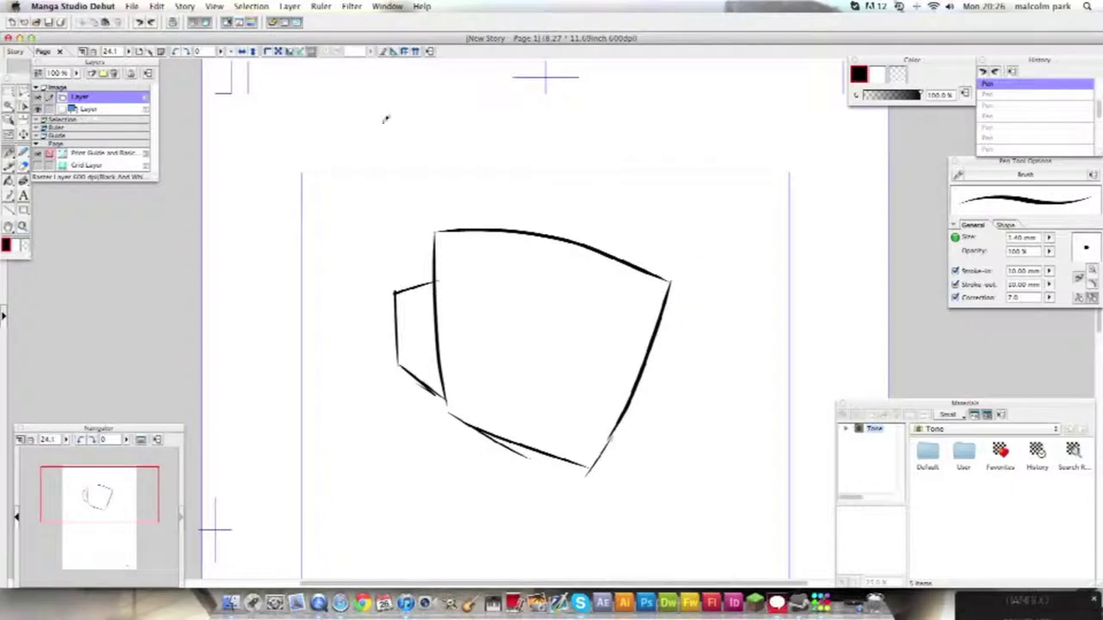
- Draw the thumb's curved end inside the block and a slanting line across the middle for the lower edge of the fingers
{"action": "mouse_move", "coordinate": [488, 281]}
{"action": "left_mouse_down"}
{"action": "mouse_move", "coordinate": [454, 329]}
{"action": "mouse_move", "coordinate": [549, 358]}
{"action": "left_mouse_up"}
{"action": "mouse_move", "coordinate": [479, 337]}
{"action": "left_mouse_down"}
{"action": "mouse_move", "coordinate": [605, 377]}
{"action": "mouse_move", "coordinate": [660, 309]}
{"action": "mouse_move", "coordinate": [666, 353]}
{"action": "mouse_move", "coordinate": [684, 357]}
{"action": "mouse_move", "coordinate": [816, 267]}
{"action": "left_mouse_up"}
- Handwrite an explanatory note of several lines to the right of the fist block
{"action": "left_click_drag", "start_coordinate": [720, 371], "coordinate": [800, 321]}
{"action": "mouse_move", "coordinate": [689, 430]}
{"action": "left_mouse_down"}
{"action": "mouse_move", "coordinate": [749, 415]}
{"action": "mouse_move", "coordinate": [772, 388]}
{"action": "mouse_move", "coordinate": [810, 386]}
{"action": "mouse_move", "coordinate": [811, 362]}
{"action": "left_mouse_up"}
{"action": "mouse_move", "coordinate": [667, 497]}
{"action": "left_mouse_down"}
{"action": "mouse_move", "coordinate": [680, 517]}
{"action": "mouse_move", "coordinate": [707, 504]}
{"action": "left_mouse_up"}
- Undo the handwritten note beside the fist, keeping the thumb and finger-edge lines
{"action": "key", "text": "super+z"}
{"action": "key", "text": "super+z"}
{"action": "key", "text": "super+z"}
{"action": "key", "text": "super+z"}
{"action": "key", "text": "super+z"}
{"action": "key", "text": "super+z"}
{"action": "key", "text": "super+z"}
{"action": "key", "text": "super+z"}
{"action": "key", "text": "super+z"}
{"action": "key", "text": "super+z"}
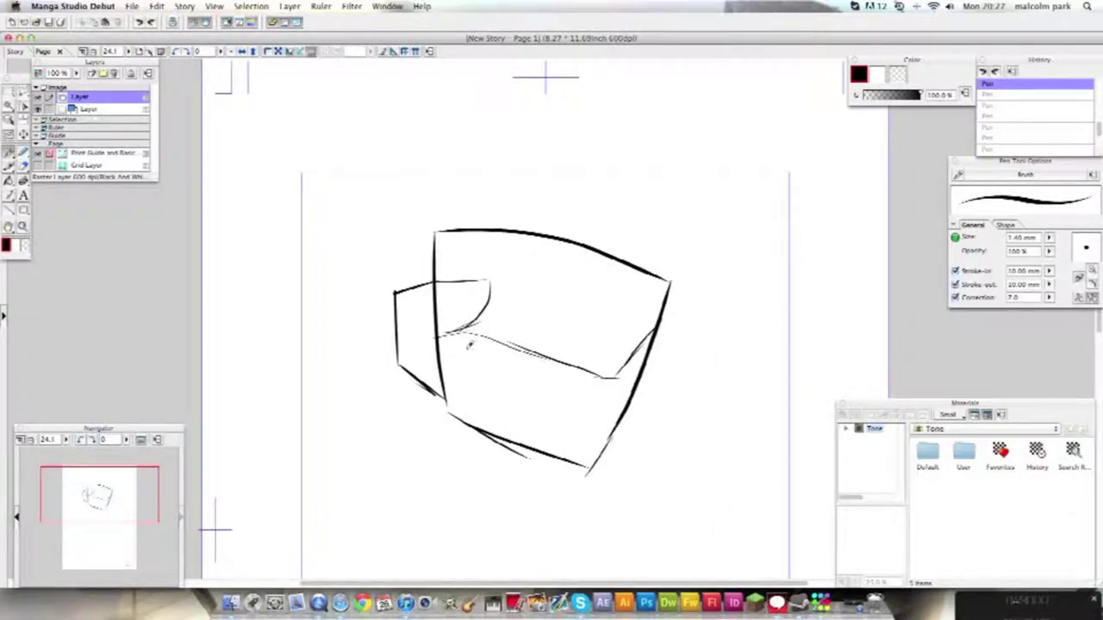
- Reinforce the lower finger edge and draw a slanting joint line from the block's upper-left corner to its right edge
{"action": "left_click_drag", "start_coordinate": [449, 331], "coordinate": [579, 366]}
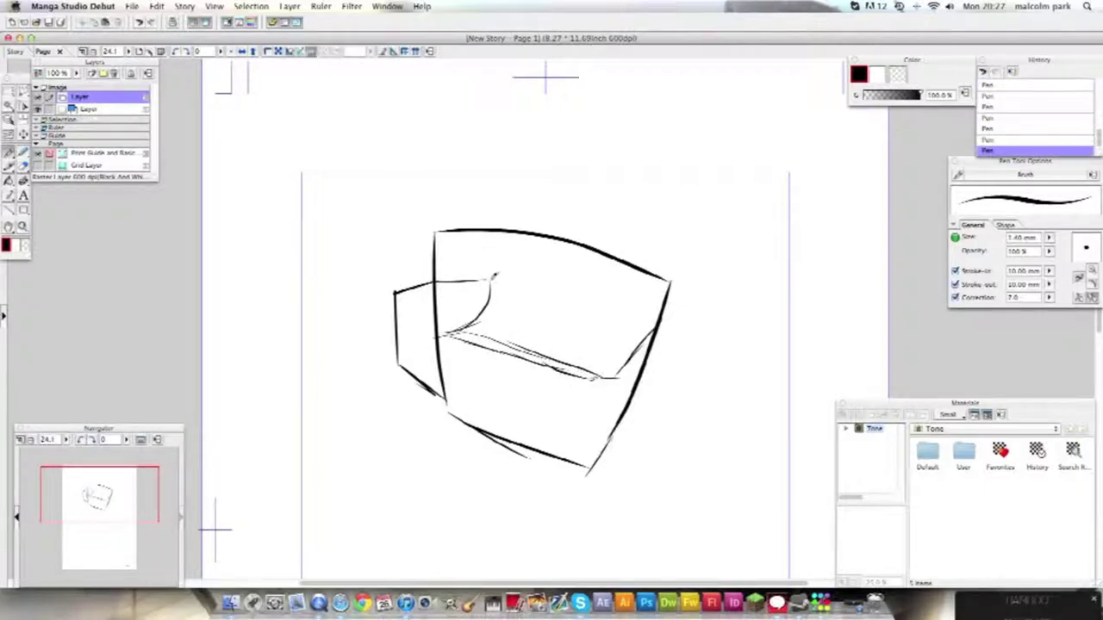
{"action": "left_click_drag", "start_coordinate": [439, 233], "coordinate": [656, 343]}
- Draw an arrow to the slanting joint line and handwrite "The angle of the knuckles/joints" beside it
{"action": "mouse_move", "coordinate": [603, 291]}
{"action": "left_mouse_down"}
{"action": "mouse_move", "coordinate": [615, 297]}
{"action": "mouse_move", "coordinate": [691, 229]}
{"action": "left_mouse_up"}
{"action": "mouse_move", "coordinate": [686, 183]}
{"action": "left_mouse_down"}
{"action": "mouse_move", "coordinate": [648, 215]}
{"action": "mouse_move", "coordinate": [829, 145]}
{"action": "left_mouse_up"}
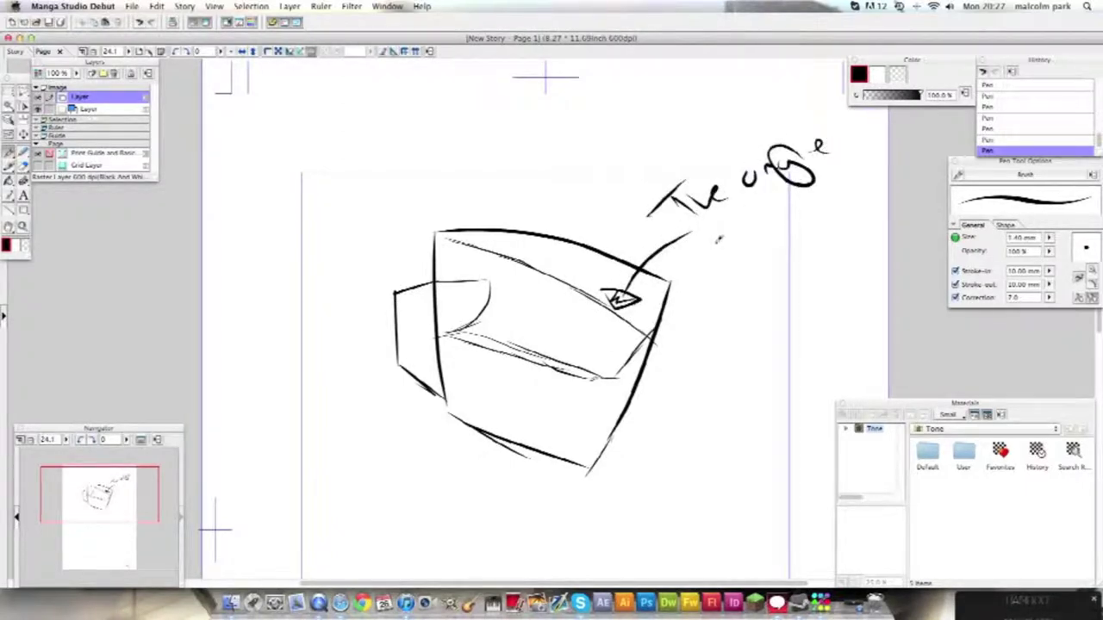
{"action": "mouse_move", "coordinate": [717, 240]}
{"action": "left_mouse_down"}
{"action": "mouse_move", "coordinate": [765, 221]}
{"action": "mouse_move", "coordinate": [803, 229]}
{"action": "left_mouse_up"}
{"action": "mouse_move", "coordinate": [705, 284]}
{"action": "left_mouse_down"}
{"action": "mouse_move", "coordinate": [832, 269]}
{"action": "mouse_move", "coordinate": [860, 249]}
{"action": "mouse_move", "coordinate": [850, 289]}
{"action": "left_mouse_up"}
{"action": "mouse_move", "coordinate": [729, 336]}
{"action": "left_mouse_down"}
{"action": "mouse_move", "coordinate": [702, 361]}
{"action": "mouse_move", "coordinate": [791, 325]}
{"action": "mouse_move", "coordinate": [800, 343]}
{"action": "left_mouse_up"}
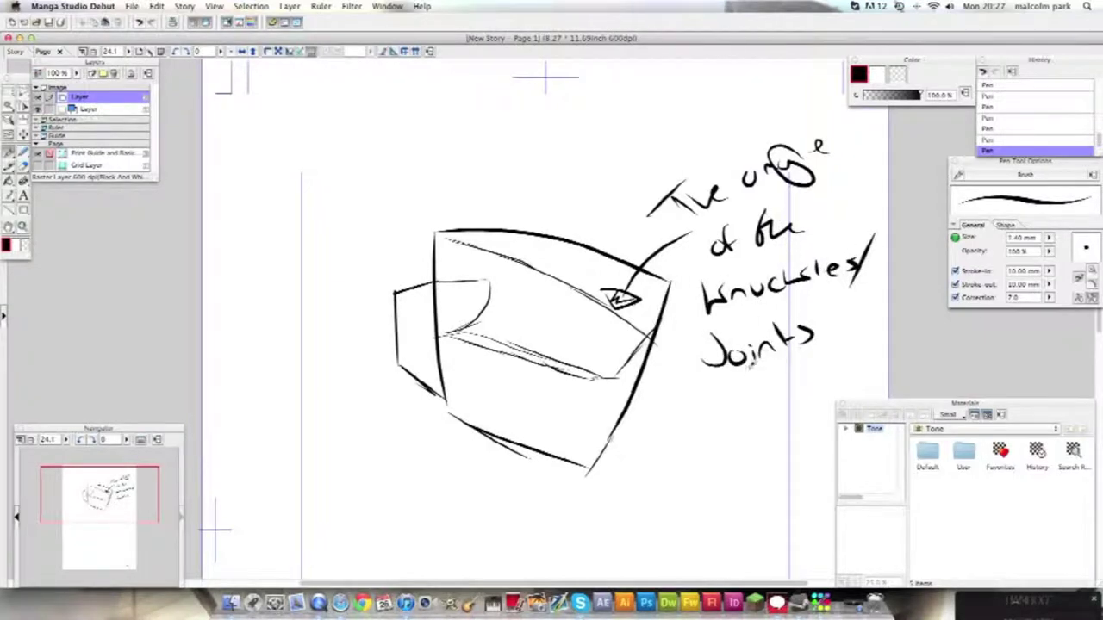
- Undo the knuckles/joints note and its arrow, keeping the slanting joint line
{"action": "key", "text": "super+z"}
{"action": "key", "text": "super+z"}
{"action": "key", "text": "super+z"}
{"action": "key", "text": "super+z"}
{"action": "key", "text": "super+z"}
{"action": "key", "text": "super+z"}
{"action": "key", "text": "super+z"}
{"action": "key", "text": "super+z"}
{"action": "key", "text": "super+z"}
{"action": "key", "text": "super+z"}
{"action": "key", "text": "super+z"}
{"action": "key", "text": "super+z"}
{"action": "key", "text": "super+z"}
{"action": "key", "text": "super+z"}
{"action": "key", "text": "super+z"}
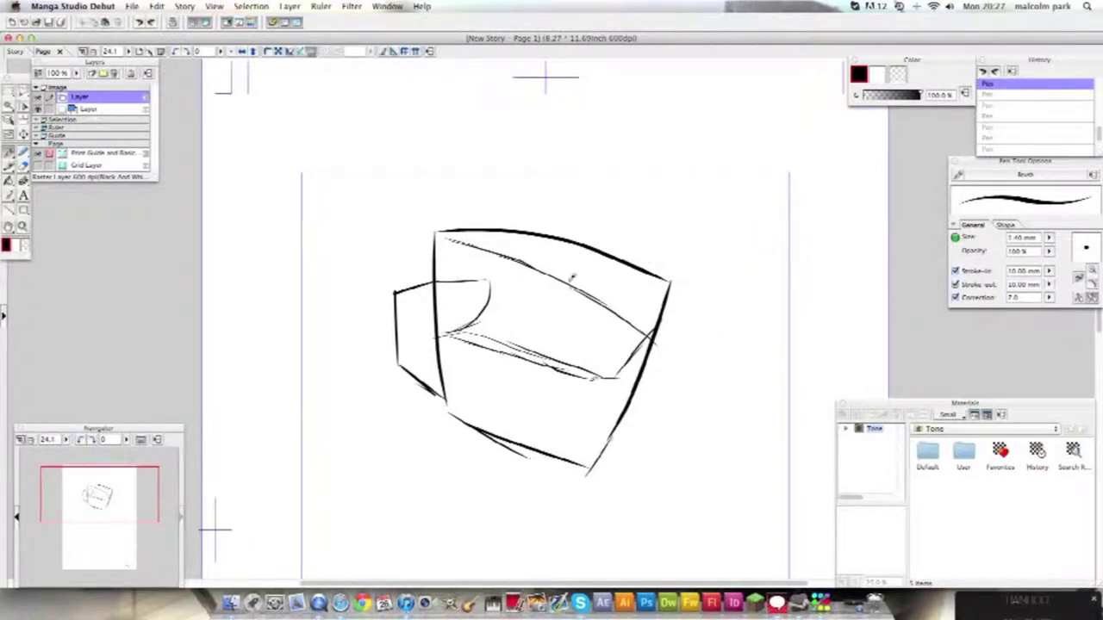
- Draw a row of rounded knuckle bumps along the block's curved upper edge down to its right corner
{"action": "mouse_move", "coordinate": [441, 230]}
{"action": "left_mouse_down"}
{"action": "mouse_move", "coordinate": [434, 226]}
{"action": "mouse_move", "coordinate": [471, 221]}
{"action": "left_mouse_up"}
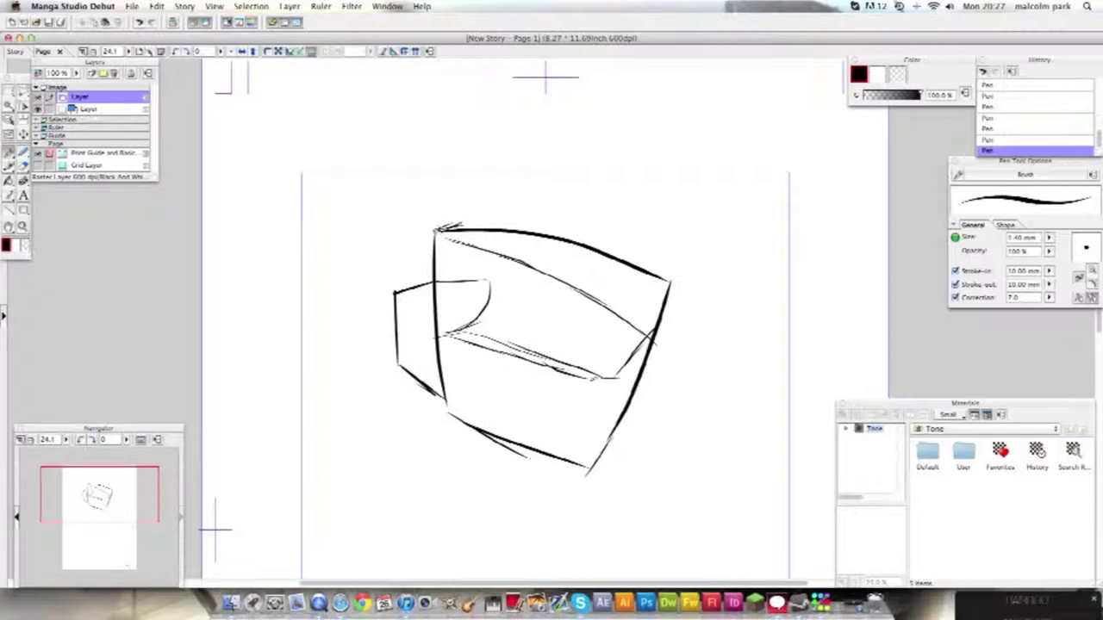
{"action": "mouse_move", "coordinate": [556, 243]}
{"action": "left_mouse_down"}
{"action": "mouse_move", "coordinate": [638, 250]}
{"action": "mouse_move", "coordinate": [679, 209]}
{"action": "mouse_move", "coordinate": [706, 227]}
{"action": "left_mouse_up"}
- Handwrite a note beginning with "Place/draw" beside the arrow to the knuckles and continue it on the lines below
{"action": "mouse_move", "coordinate": [694, 191]}
{"action": "left_mouse_down"}
{"action": "mouse_move", "coordinate": [719, 220]}
{"action": "mouse_move", "coordinate": [748, 215]}
{"action": "left_mouse_up"}
{"action": "mouse_move", "coordinate": [748, 215]}
{"action": "left_mouse_down"}
{"action": "mouse_move", "coordinate": [785, 201]}
{"action": "mouse_move", "coordinate": [868, 201]}
{"action": "left_mouse_up"}
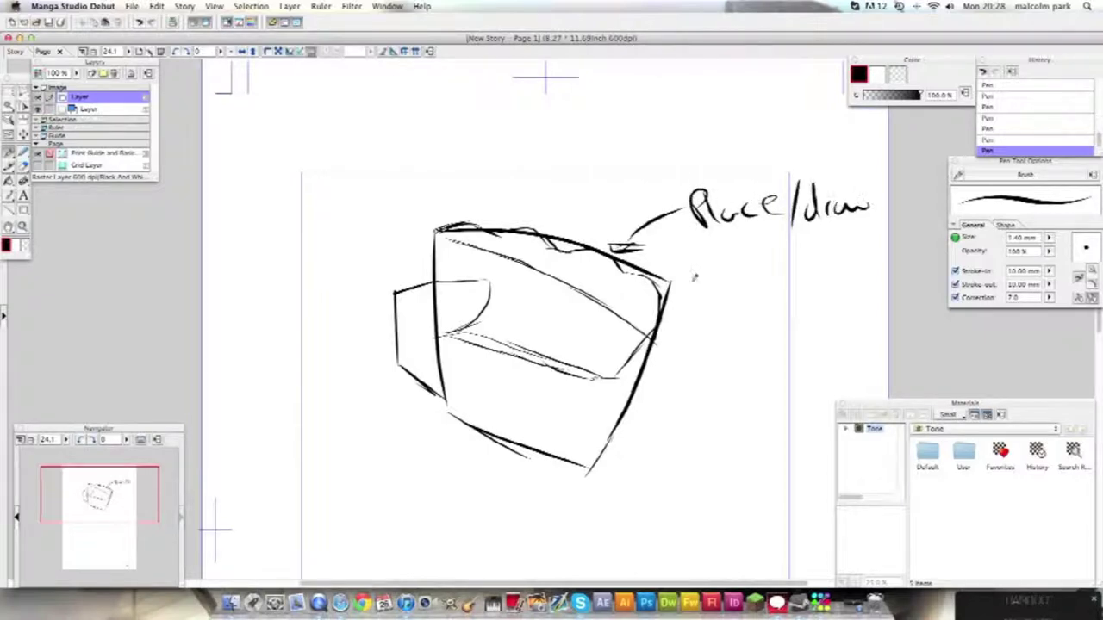
{"action": "left_click_drag", "start_coordinate": [702, 255], "coordinate": [752, 281]}
{"action": "mouse_move", "coordinate": [711, 327]}
{"action": "left_mouse_down"}
{"action": "mouse_move", "coordinate": [743, 345]}
{"action": "mouse_move", "coordinate": [798, 321]}
{"action": "mouse_move", "coordinate": [862, 321]}
{"action": "left_mouse_up"}
- Undo the "Place/draw" note and its arrow, keeping the knuckle bumps
{"action": "key", "text": "super+z"}
{"action": "key", "text": "super+z"}
{"action": "key", "text": "super+z"}
{"action": "key", "text": "super+z"}
{"action": "key", "text": "super+z"}
{"action": "key", "text": "super+z"}
{"action": "key", "text": "super+z"}
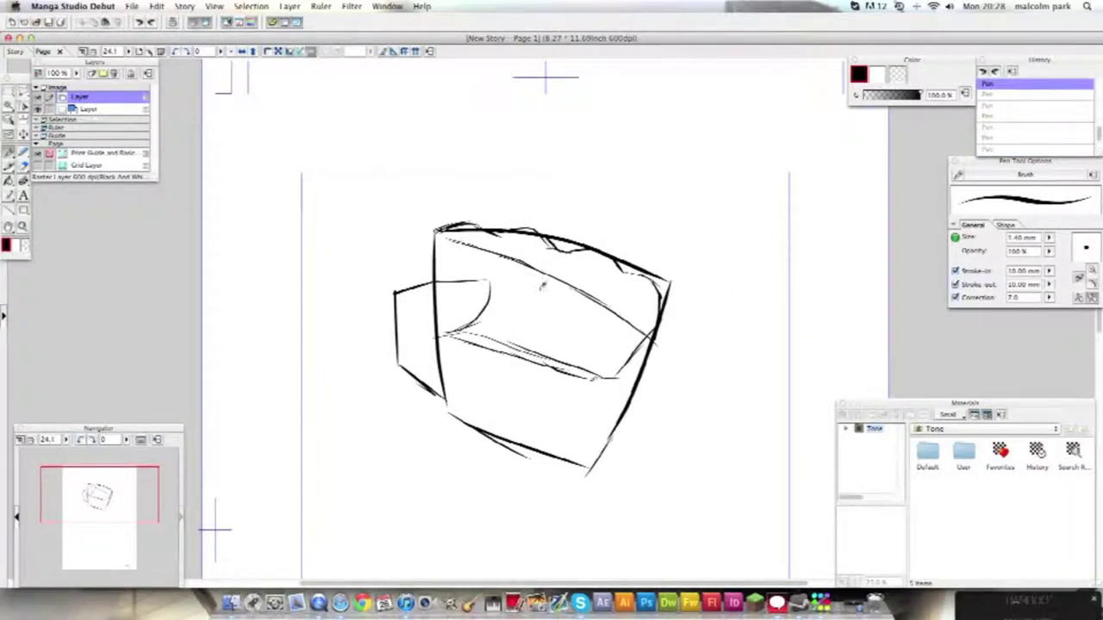
- Draw three short finger dividers from the dips between the knuckles down to the slanting joint line
{"action": "left_click_drag", "start_coordinate": [559, 250], "coordinate": [548, 262]}
{"action": "left_click_drag", "start_coordinate": [499, 235], "coordinate": [494, 244]}
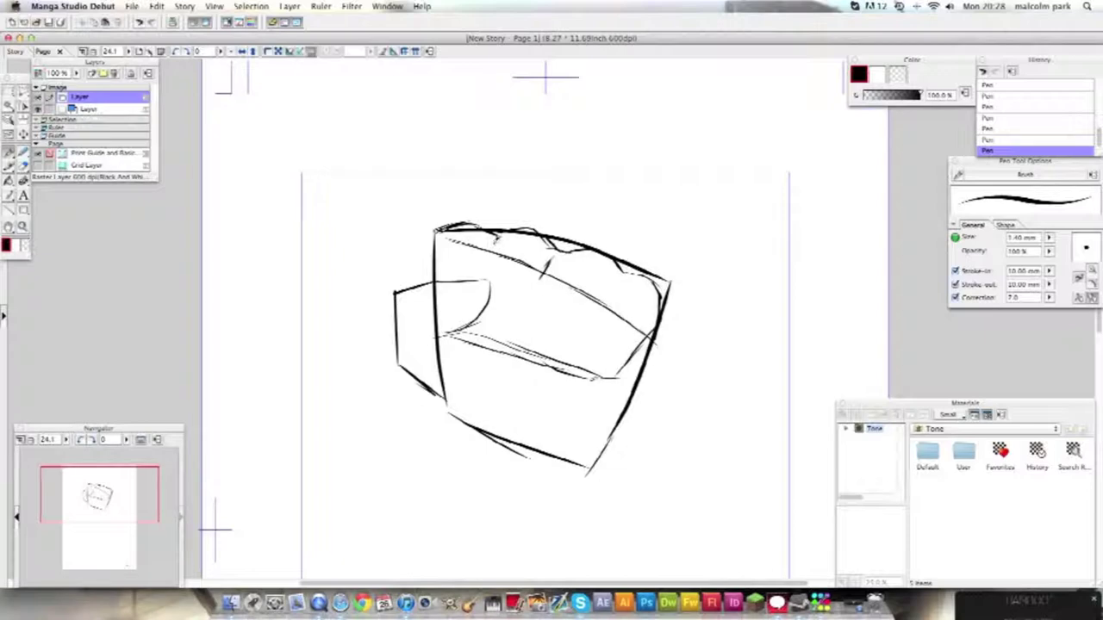
{"action": "left_click_drag", "start_coordinate": [616, 283], "coordinate": [603, 307]}
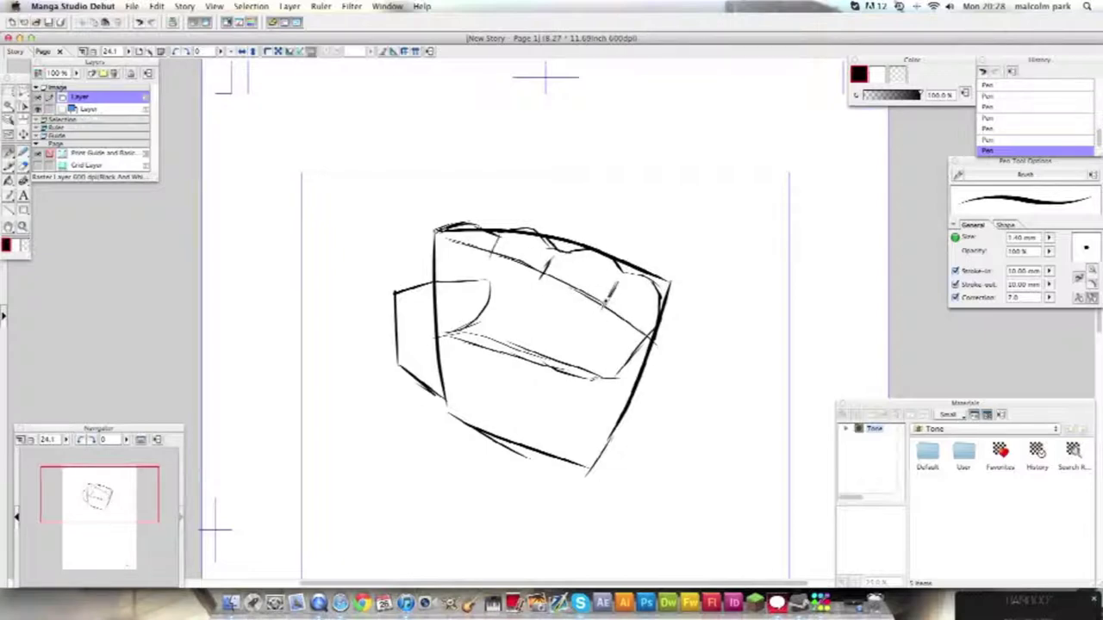
- Handwrite a two-line explanatory note above and to the right of the knuckles
{"action": "left_click_drag", "start_coordinate": [627, 234], "coordinate": [753, 181]}
{"action": "left_click_drag", "start_coordinate": [768, 186], "coordinate": [810, 148]}
{"action": "mouse_move", "coordinate": [676, 237]}
{"action": "left_mouse_down"}
{"action": "mouse_move", "coordinate": [681, 254]}
{"action": "mouse_move", "coordinate": [740, 252]}
{"action": "left_mouse_up"}
{"action": "mouse_move", "coordinate": [752, 252]}
{"action": "left_mouse_down"}
{"action": "mouse_move", "coordinate": [768, 214]}
{"action": "mouse_move", "coordinate": [777, 257]}
{"action": "left_mouse_up"}
{"action": "mouse_move", "coordinate": [784, 249]}
{"action": "left_mouse_down"}
{"action": "mouse_move", "coordinate": [817, 235]}
{"action": "mouse_move", "coordinate": [830, 272]}
{"action": "left_mouse_up"}
{"action": "left_click_drag", "start_coordinate": [832, 230], "coordinate": [876, 226]}
- Undo the two-line note above the fist, keeping the short finger dividers
{"action": "key", "text": "super+z"}
{"action": "key", "text": "super+z"}
{"action": "key", "text": "super+z"}
{"action": "key", "text": "super+z"}
{"action": "key", "text": "super+z"}
{"action": "key", "text": "super+z"}
{"action": "key", "text": "super+z"}
{"action": "key", "text": "super+z"}
{"action": "key", "text": "super+z"}
{"action": "key", "text": "super+z"}
{"action": "key", "text": "super+z"}
{"action": "key", "text": "super+z"}
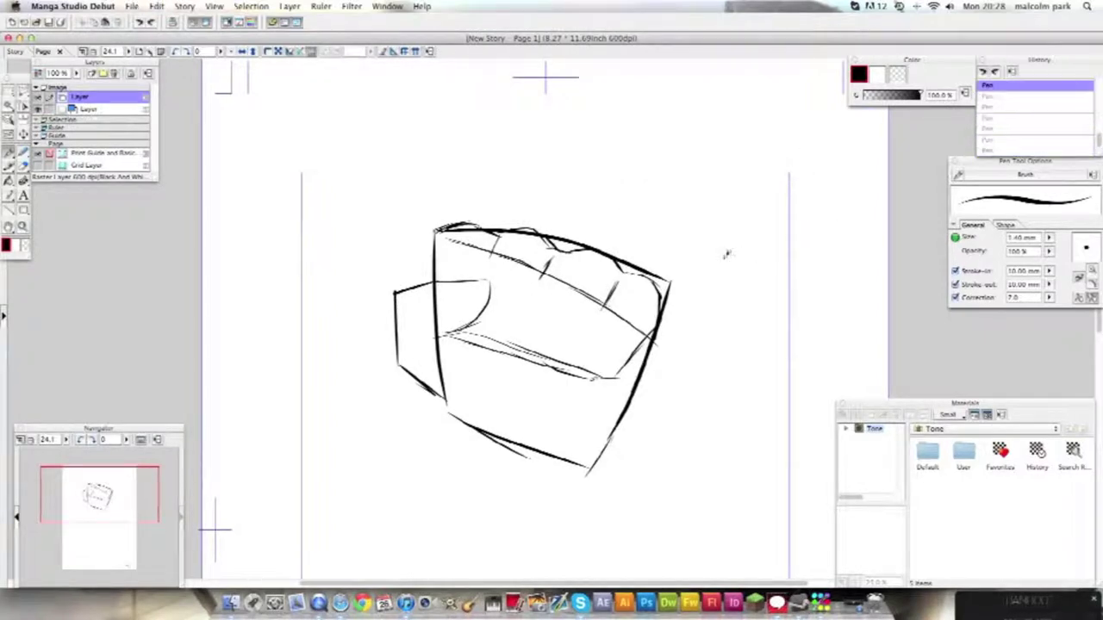
- Extend the finger dividers from the joint line down to the lower edge of the fingers
{"action": "left_click_drag", "start_coordinate": [542, 271], "coordinate": [533, 349]}
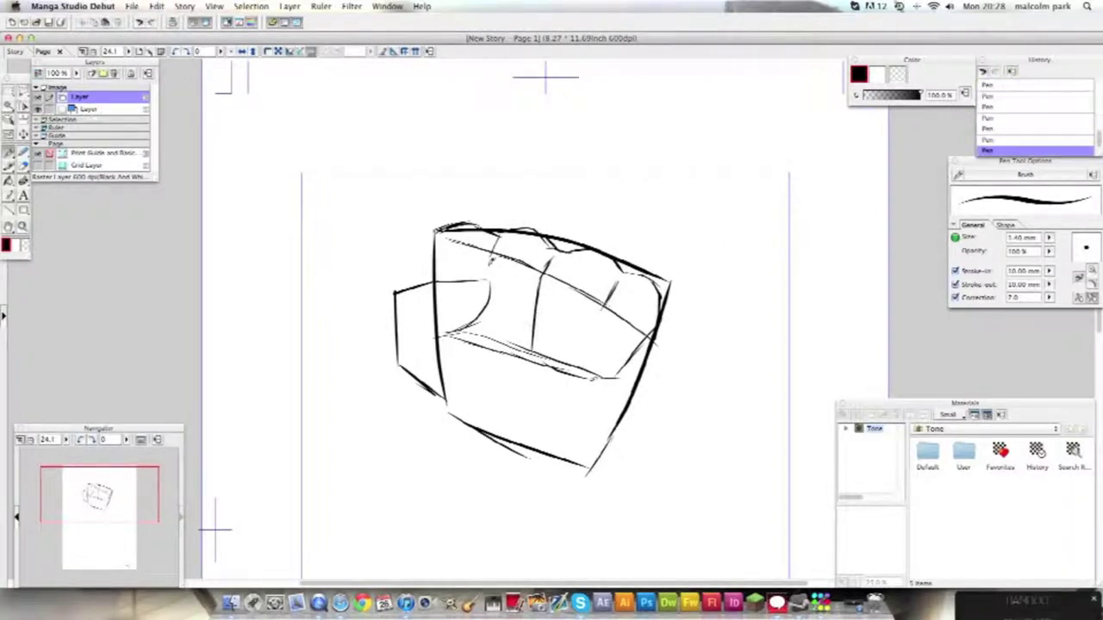
{"action": "left_click_drag", "start_coordinate": [489, 307], "coordinate": [485, 338]}
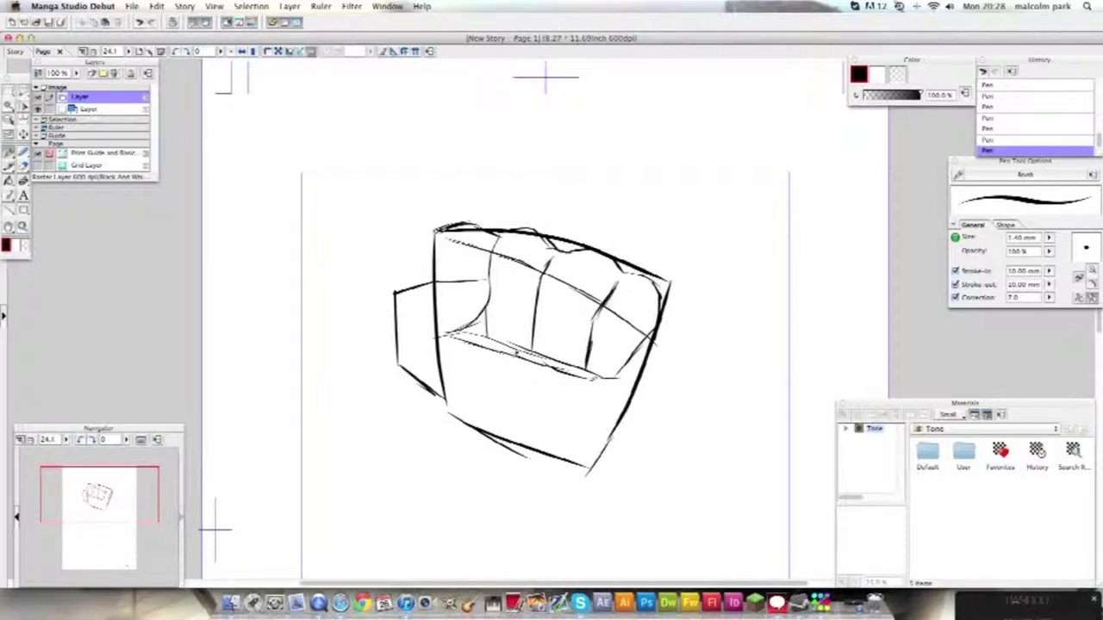
- Handwrite a note beginning with "Here you" to the right of the fist and continue it over several lines below
{"action": "left_click_drag", "start_coordinate": [676, 367], "coordinate": [689, 338]}
{"action": "left_click_drag", "start_coordinate": [700, 346], "coordinate": [715, 349]}
{"action": "left_click_drag", "start_coordinate": [721, 345], "coordinate": [818, 309]}
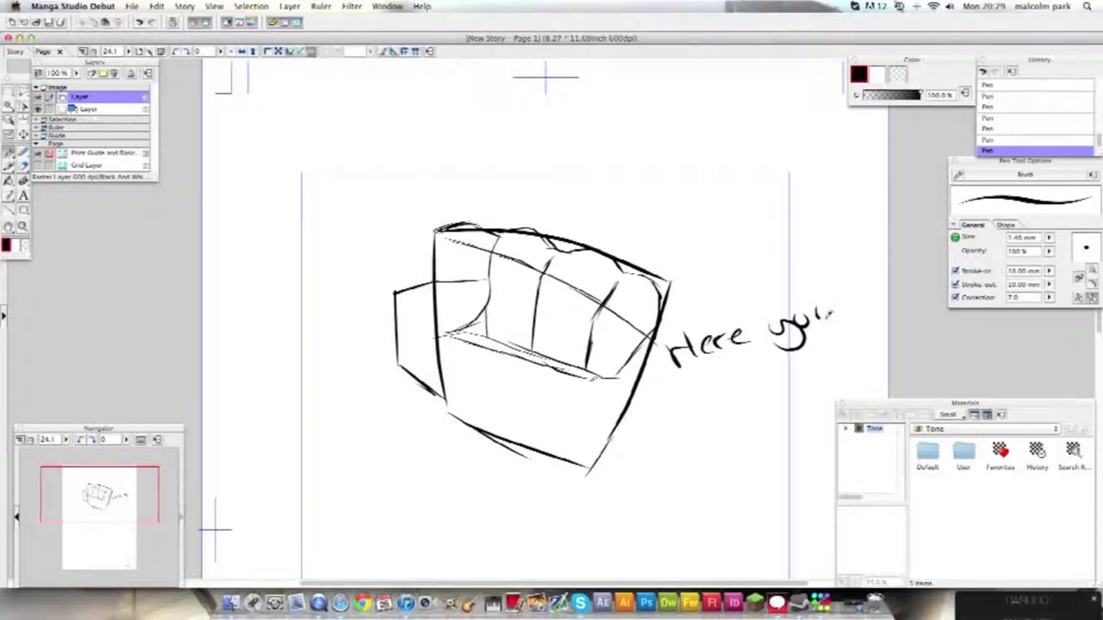
{"action": "mouse_move", "coordinate": [673, 405]}
{"action": "left_mouse_down"}
{"action": "mouse_move", "coordinate": [674, 424]}
{"action": "mouse_move", "coordinate": [706, 422]}
{"action": "left_mouse_up"}
{"action": "left_click_drag", "start_coordinate": [748, 381], "coordinate": [818, 398]}
{"action": "mouse_move", "coordinate": [653, 445]}
{"action": "left_mouse_down"}
{"action": "mouse_move", "coordinate": [675, 466]}
{"action": "mouse_move", "coordinate": [709, 456]}
{"action": "left_mouse_up"}
{"action": "left_click_drag", "start_coordinate": [696, 464], "coordinate": [728, 442]}
{"action": "mouse_move", "coordinate": [765, 431]}
{"action": "left_mouse_down"}
{"action": "mouse_move", "coordinate": [751, 444]}
{"action": "mouse_move", "coordinate": [799, 436]}
{"action": "left_mouse_up"}
{"action": "left_click_drag", "start_coordinate": [642, 527], "coordinate": [654, 500]}
{"action": "mouse_move", "coordinate": [657, 521]}
{"action": "left_mouse_down"}
{"action": "mouse_move", "coordinate": [692, 510]}
{"action": "mouse_move", "coordinate": [724, 521]}
{"action": "mouse_move", "coordinate": [779, 474]}
{"action": "left_mouse_up"}
{"action": "mouse_move", "coordinate": [683, 543]}
{"action": "left_mouse_down"}
{"action": "mouse_move", "coordinate": [742, 560]}
{"action": "mouse_move", "coordinate": [779, 515]}
{"action": "left_mouse_up"}
- Undo the entire "Here you" note, keeping the extended finger dividers
{"action": "key", "text": "super+z"}
{"action": "key", "text": "super+z"}
{"action": "key", "text": "super+z"}
{"action": "key", "text": "super+z"}
{"action": "key", "text": "super+z"}
{"action": "key", "text": "super+z"}
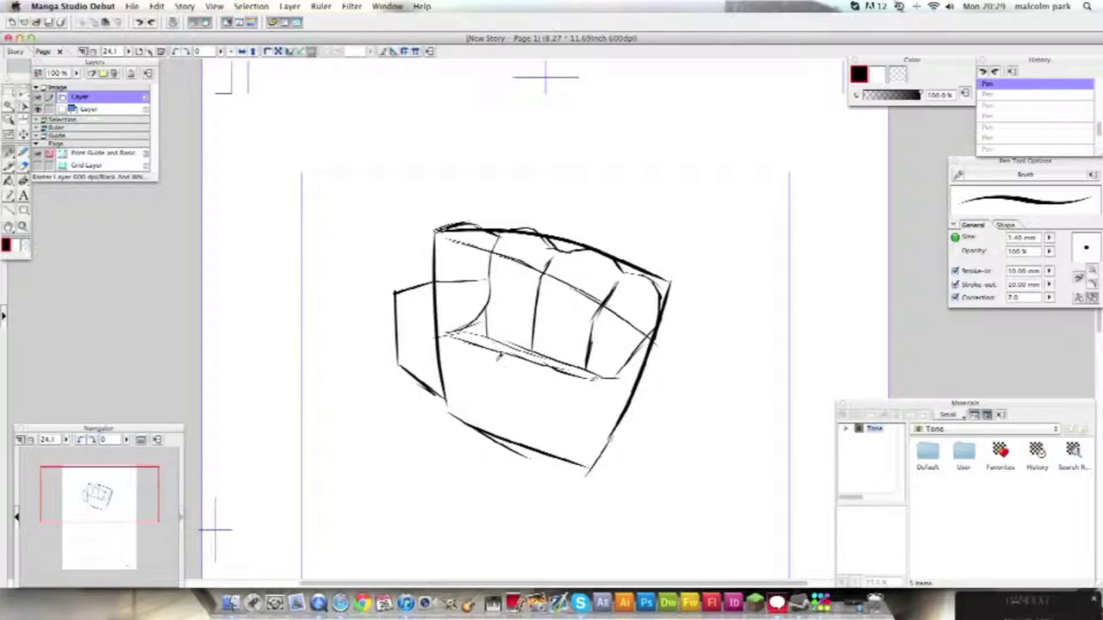
- Draw rounded fingertips along the lower edge of the fingers and a small arrow pointing at the fist's outer side
{"action": "mouse_move", "coordinate": [498, 367]}
{"action": "left_mouse_down"}
{"action": "mouse_move", "coordinate": [527, 355]}
{"action": "mouse_move", "coordinate": [503, 348]}
{"action": "mouse_move", "coordinate": [515, 357]}
{"action": "left_mouse_up"}
{"action": "left_click_drag", "start_coordinate": [508, 349], "coordinate": [596, 375]}
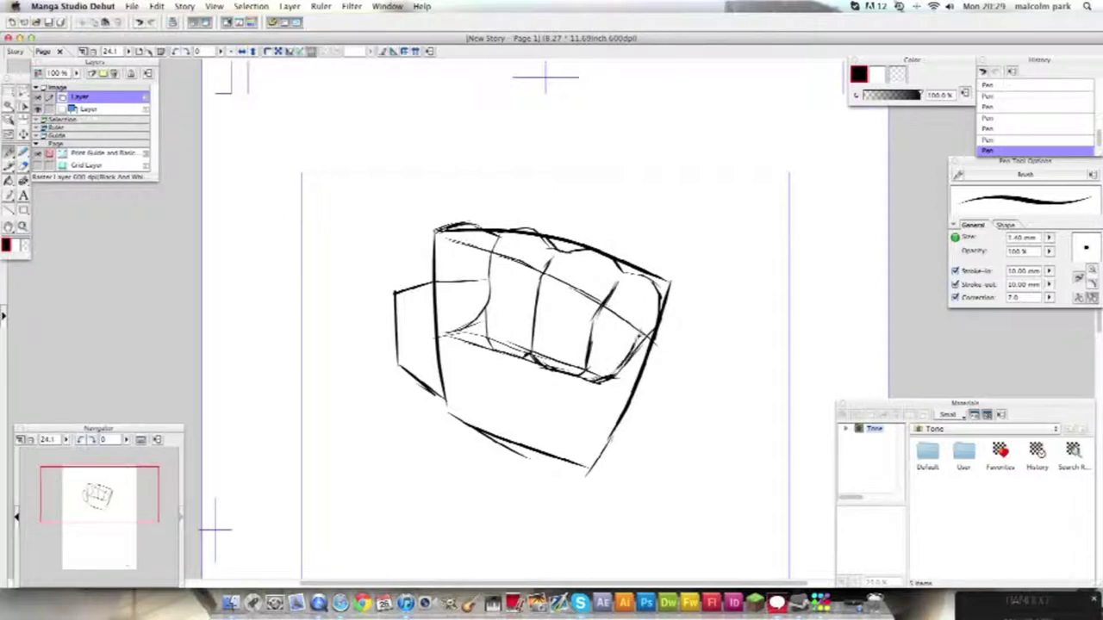
{"action": "left_click_drag", "start_coordinate": [681, 321], "coordinate": [677, 338]}
- Handwrite a note over several lines to the right of the fist
{"action": "left_click_drag", "start_coordinate": [700, 317], "coordinate": [789, 291]}
{"action": "mouse_move", "coordinate": [681, 353]}
{"action": "left_mouse_down"}
{"action": "mouse_move", "coordinate": [757, 357]}
{"action": "mouse_move", "coordinate": [762, 327]}
{"action": "mouse_move", "coordinate": [803, 322]}
{"action": "mouse_move", "coordinate": [811, 301]}
{"action": "mouse_move", "coordinate": [828, 313]}
{"action": "mouse_move", "coordinate": [695, 419]}
{"action": "mouse_move", "coordinate": [734, 422]}
{"action": "mouse_move", "coordinate": [822, 355]}
{"action": "mouse_move", "coordinate": [846, 365]}
{"action": "mouse_move", "coordinate": [665, 498]}
{"action": "mouse_move", "coordinate": [808, 444]}
{"action": "left_mouse_up"}
{"action": "mouse_move", "coordinate": [667, 556]}
{"action": "left_mouse_down"}
{"action": "mouse_move", "coordinate": [719, 538]}
{"action": "mouse_move", "coordinate": [707, 541]}
{"action": "mouse_move", "coordinate": [707, 521]}
{"action": "mouse_move", "coordinate": [725, 535]}
{"action": "mouse_move", "coordinate": [805, 484]}
{"action": "left_mouse_up"}
{"action": "mouse_move", "coordinate": [705, 564]}
{"action": "left_mouse_down"}
{"action": "mouse_move", "coordinate": [781, 534]}
{"action": "mouse_move", "coordinate": [777, 566]}
{"action": "mouse_move", "coordinate": [788, 547]}
{"action": "mouse_move", "coordinate": [828, 521]}
{"action": "left_mouse_up"}
- Undo the handwritten note to the right of the fist, keeping the arrow and the rounded fingertips
{"action": "key", "text": "super+z"}
{"action": "key", "text": "super+z"}
{"action": "key", "text": "super+z"}
{"action": "key", "text": "super+z"}
{"action": "key", "text": "super+z"}
{"action": "key", "text": "super+z"}
{"action": "key", "text": "super+z"}
{"action": "key", "text": "super+z"}
{"action": "key", "text": "super+z"}
{"action": "key", "text": "super+z"}
{"action": "key", "text": "super+z"}
{"action": "key", "text": "super+z"}
{"action": "key", "text": "super+z"}
{"action": "key", "text": "super+z"}
{"action": "key", "text": "super+z"}
{"action": "key", "text": "super+z"}
{"action": "key", "text": "super+z"}
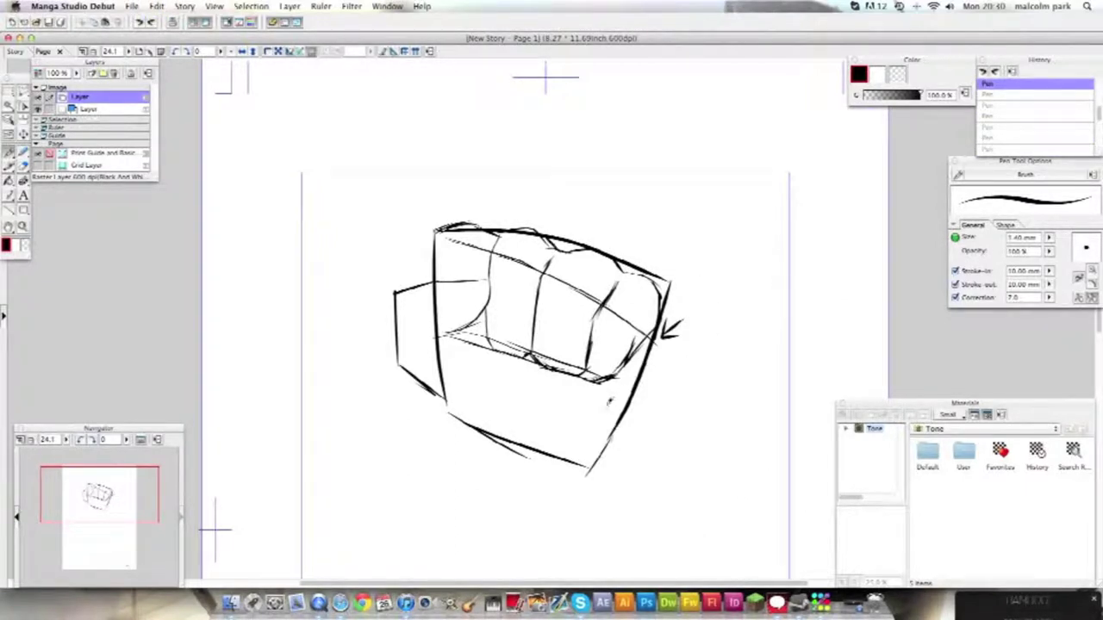
{"action": "key", "text": "shift+super+z"}
{"action": "key", "text": "shift+super+z"}
{"action": "key", "text": "shift+super+z"}
{"action": "key", "text": "shift+super+z"}
{"action": "key", "text": "shift+super+z"}
{"action": "key", "text": "shift+super+z"}
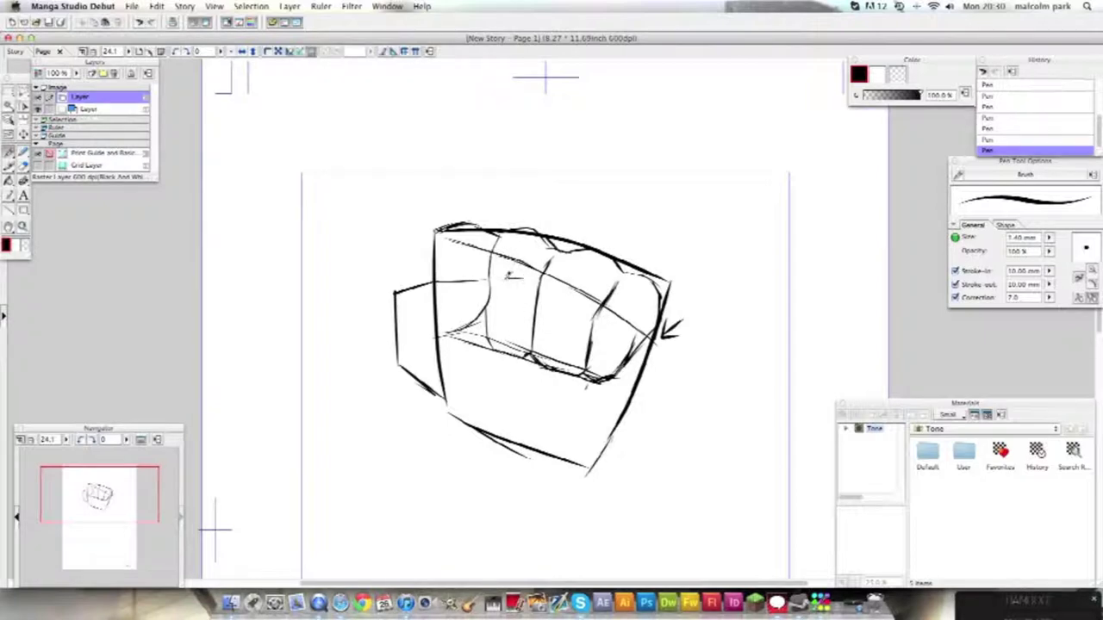
- Draw short joint creases across the middle of the fingers, just below the existing joint line
{"action": "left_click_drag", "start_coordinate": [562, 293], "coordinate": [597, 304]}
{"action": "left_click_drag", "start_coordinate": [488, 271], "coordinate": [450, 275]}
{"action": "left_click_drag", "start_coordinate": [498, 284], "coordinate": [507, 281]}
- Handwrite the note "add the joints to show the fold" over several lines beside the arrow
{"action": "mouse_move", "coordinate": [691, 303]}
{"action": "left_mouse_down"}
{"action": "mouse_move", "coordinate": [707, 319]}
{"action": "mouse_move", "coordinate": [731, 315]}
{"action": "left_mouse_up"}
{"action": "left_click_drag", "start_coordinate": [734, 288], "coordinate": [752, 312]}
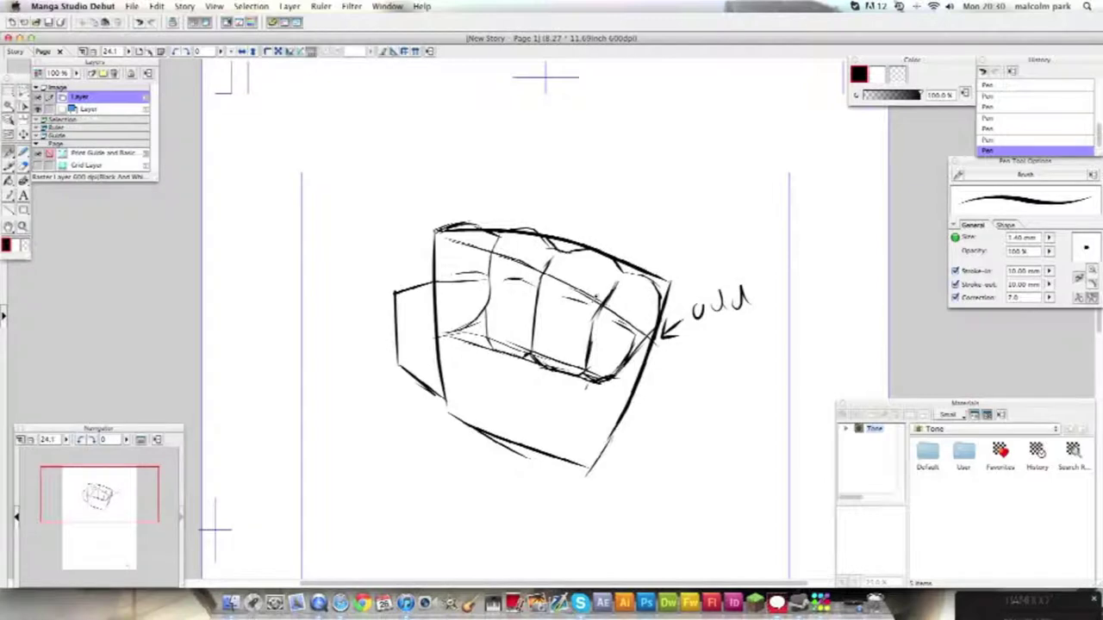
{"action": "left_click_drag", "start_coordinate": [787, 272], "coordinate": [793, 300]}
{"action": "left_click_drag", "start_coordinate": [782, 285], "coordinate": [829, 294]}
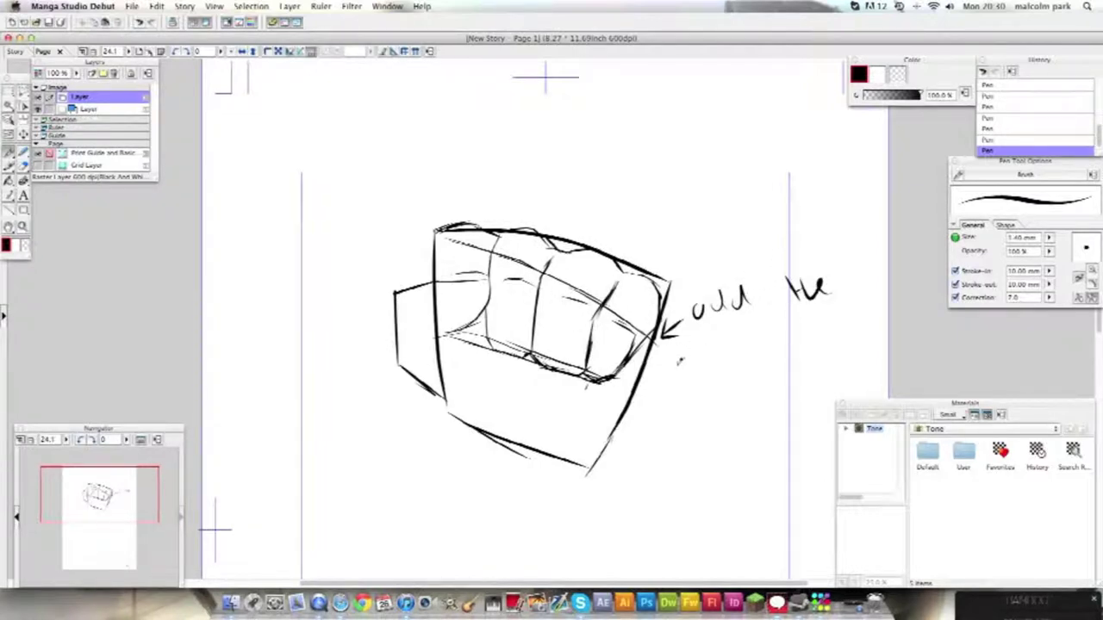
{"action": "mouse_move", "coordinate": [672, 363]}
{"action": "left_mouse_down"}
{"action": "mouse_move", "coordinate": [718, 359]}
{"action": "mouse_move", "coordinate": [761, 350]}
{"action": "left_mouse_up"}
{"action": "left_click_drag", "start_coordinate": [765, 341], "coordinate": [779, 364]}
{"action": "mouse_move", "coordinate": [788, 328]}
{"action": "left_mouse_down"}
{"action": "mouse_move", "coordinate": [809, 349]}
{"action": "mouse_move", "coordinate": [834, 341]}
{"action": "left_mouse_up"}
{"action": "mouse_move", "coordinate": [686, 408]}
{"action": "left_mouse_down"}
{"action": "mouse_move", "coordinate": [705, 429]}
{"action": "mouse_move", "coordinate": [813, 393]}
{"action": "left_mouse_up"}
{"action": "left_click_drag", "start_coordinate": [675, 462], "coordinate": [677, 500]}
{"action": "mouse_move", "coordinate": [686, 484]}
{"action": "left_mouse_down"}
{"action": "mouse_move", "coordinate": [727, 472]}
{"action": "mouse_move", "coordinate": [747, 485]}
{"action": "left_mouse_up"}
{"action": "mouse_move", "coordinate": [758, 465]}
{"action": "left_mouse_down"}
{"action": "mouse_move", "coordinate": [779, 448]}
{"action": "mouse_move", "coordinate": [792, 469]}
{"action": "left_mouse_up"}
{"action": "left_click_drag", "start_coordinate": [796, 462], "coordinate": [815, 436]}
{"action": "left_click_drag", "start_coordinate": [751, 473], "coordinate": [765, 465]}
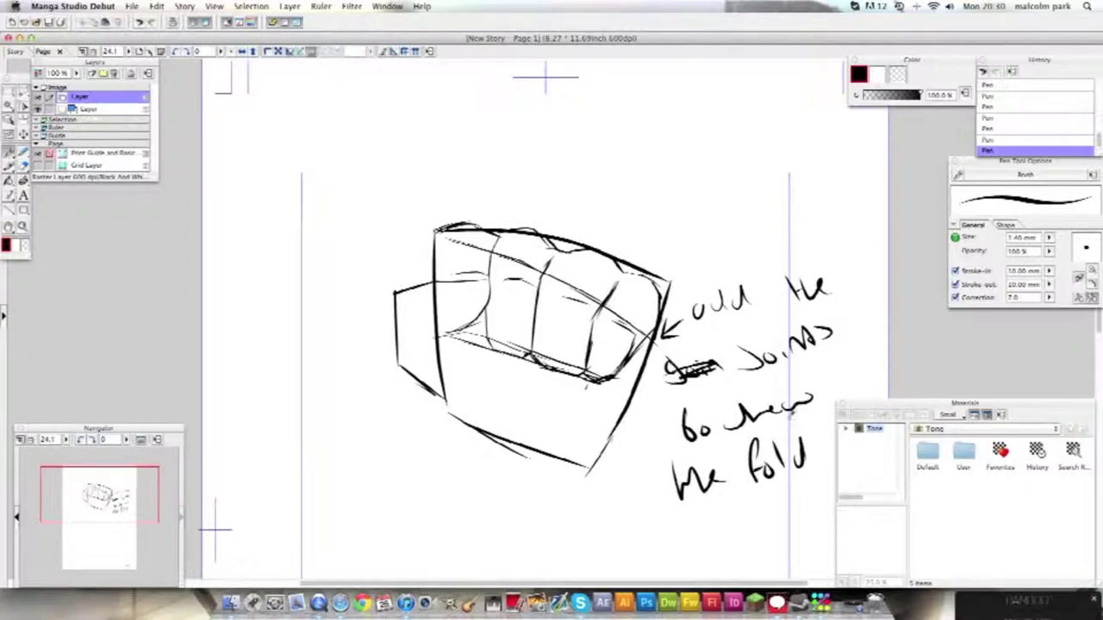
- Undo the entire note about the joints, keeping the arrow and the finger creases
{"action": "key", "text": "super+z"}
{"action": "key", "text": "super+z"}
{"action": "key", "text": "super+z"}
{"action": "key", "text": "super+z"}
{"action": "key", "text": "super+z"}
{"action": "key", "text": "super+z"}
{"action": "key", "text": "super+z"}
{"action": "key", "text": "super+z"}
{"action": "key", "text": "super+z"}
{"action": "key", "text": "super+z"}
{"action": "key", "text": "super+z"}
{"action": "key", "text": "super+z"}
{"action": "key", "text": "super+z"}
{"action": "key", "text": "super+z"}
{"action": "key", "text": "super+z"}
{"action": "key", "text": "super+z"}
{"action": "key", "text": "super+z"}
{"action": "key", "text": "super+z"}
{"action": "key", "text": "super+z"}
{"action": "key", "text": "super+z"}
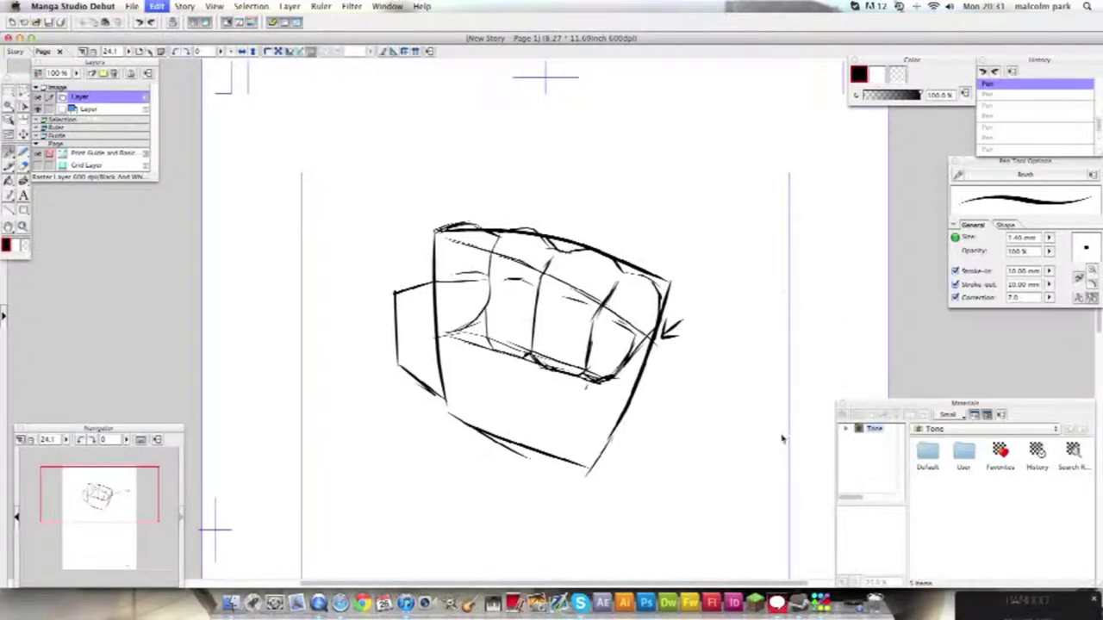
{"action": "key", "text": "super+y"}
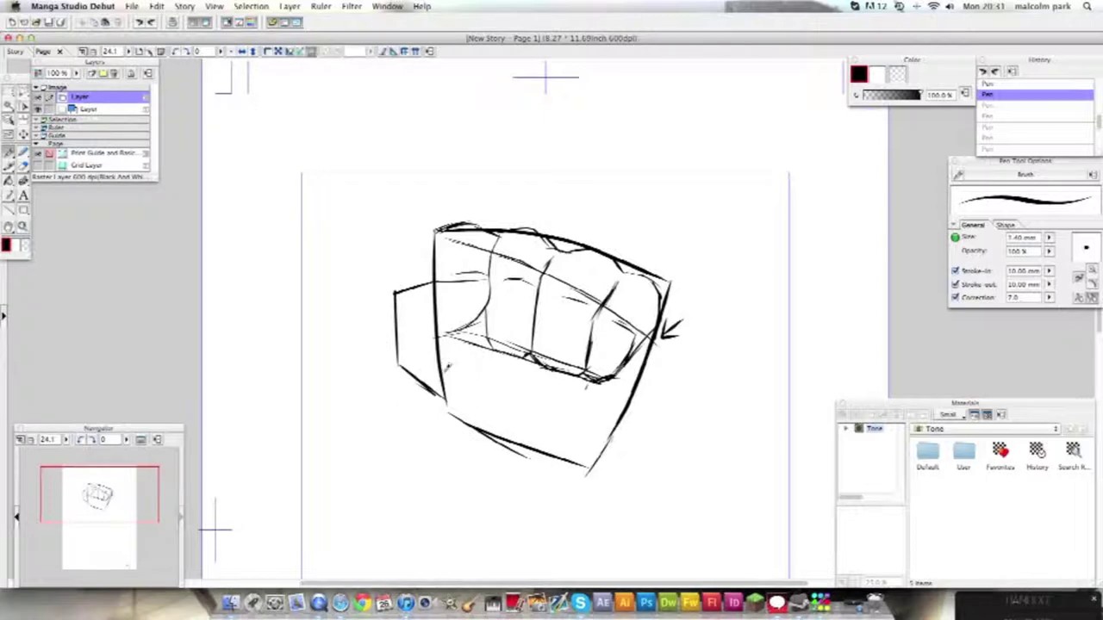
- Draw both sides of the wrist and forearm, running down from the thumb base and the outer palm corner
{"action": "mouse_move", "coordinate": [399, 360]}
{"action": "left_mouse_down"}
{"action": "mouse_move", "coordinate": [446, 412]}
{"action": "mouse_move", "coordinate": [457, 512]}
{"action": "left_mouse_up"}
{"action": "left_click_drag", "start_coordinate": [454, 445], "coordinate": [443, 577]}
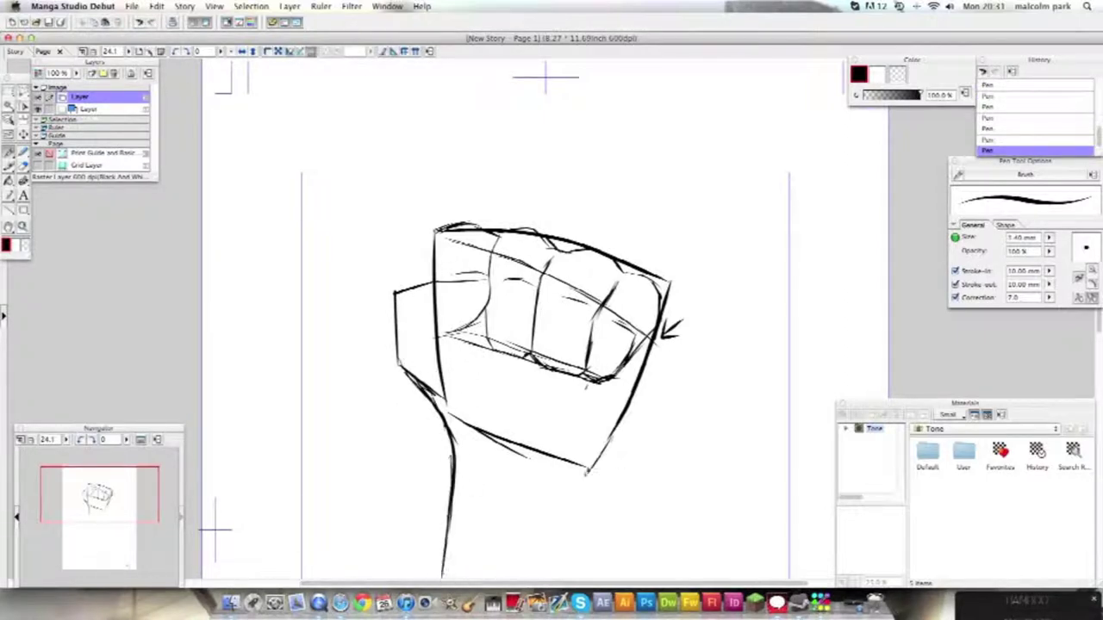
{"action": "left_click_drag", "start_coordinate": [610, 439], "coordinate": [586, 578]}
- Start a handwritten note to the right of the wrist
{"action": "left_click_drag", "start_coordinate": [677, 464], "coordinate": [611, 502]}
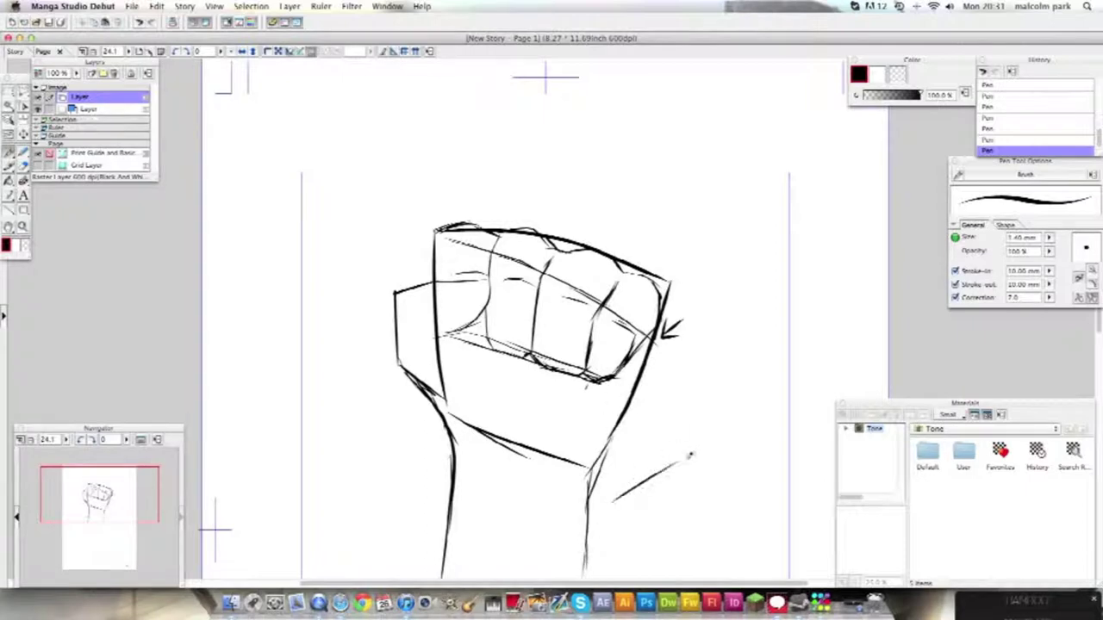
{"action": "left_click_drag", "start_coordinate": [690, 466], "coordinate": [718, 435]}
{"action": "mouse_move", "coordinate": [724, 465]}
{"action": "left_mouse_down"}
{"action": "mouse_move", "coordinate": [737, 427]}
{"action": "mouse_move", "coordinate": [798, 448]}
{"action": "left_mouse_up"}
{"action": "mouse_move", "coordinate": [660, 529]}
{"action": "left_mouse_down"}
{"action": "mouse_move", "coordinate": [642, 544]}
{"action": "mouse_move", "coordinate": [695, 517]}
{"action": "left_mouse_up"}
- Undo the handwriting beside the wrist, keeping the forearm outline
{"action": "key", "text": "super+z"}
{"action": "key", "text": "super+z"}
{"action": "key", "text": "super+z"}
{"action": "key", "text": "super+z"}
{"action": "key", "text": "super+z"}
{"action": "key", "text": "super+z"}
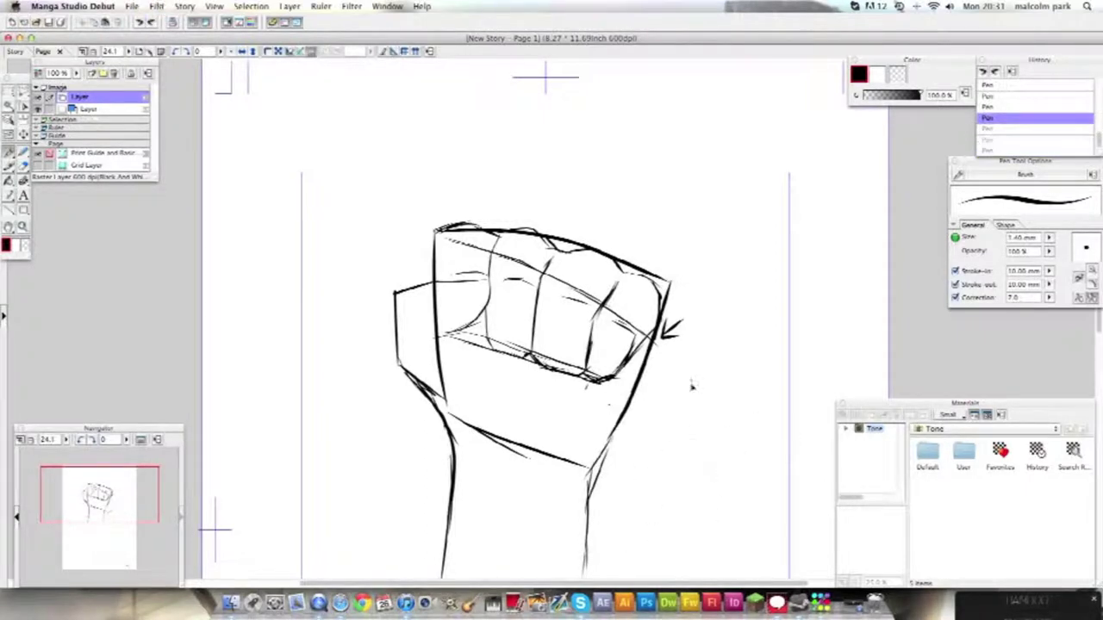
- Redraw the forearm's outer line and add short curved creases across the wrist below the palm
{"action": "left_click_drag", "start_coordinate": [589, 482], "coordinate": [586, 575]}
{"action": "mouse_move", "coordinate": [487, 454]}
{"action": "left_mouse_down"}
{"action": "mouse_move", "coordinate": [551, 472]}
{"action": "mouse_move", "coordinate": [558, 486]}
{"action": "left_mouse_up"}
{"action": "left_click_drag", "start_coordinate": [472, 474], "coordinate": [520, 492]}
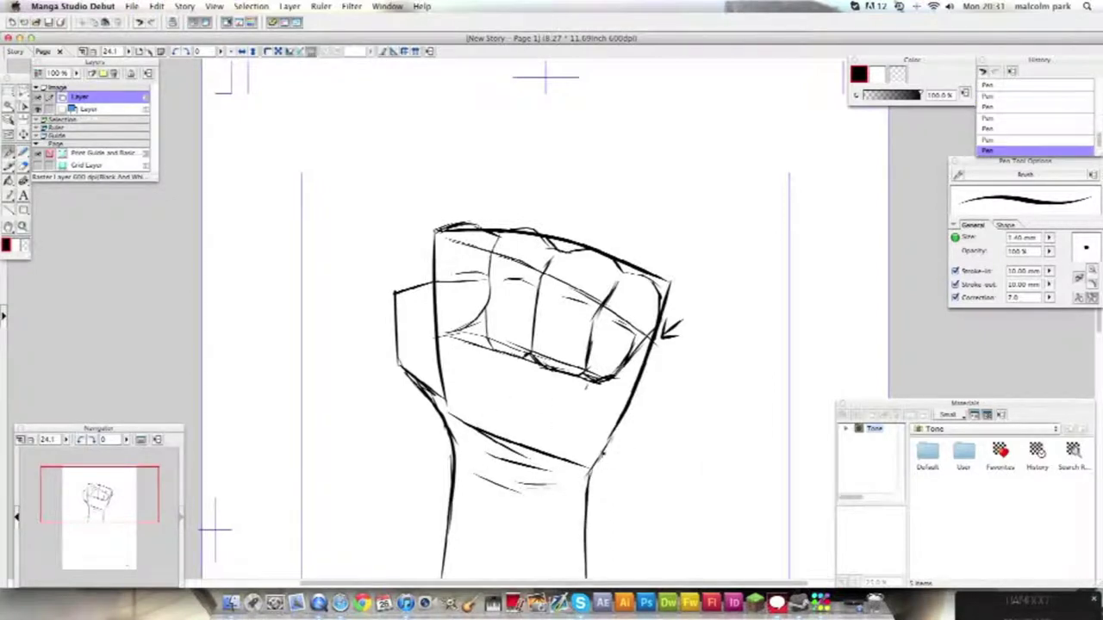
- Add a crease to the palm, fold lines at the thumb joint and an oval thumbnail
{"action": "left_click_drag", "start_coordinate": [517, 356], "coordinate": [532, 398]}
{"action": "mouse_move", "coordinate": [422, 328]}
{"action": "left_mouse_down"}
{"action": "mouse_move", "coordinate": [450, 341]}
{"action": "mouse_move", "coordinate": [424, 357]}
{"action": "left_mouse_up"}
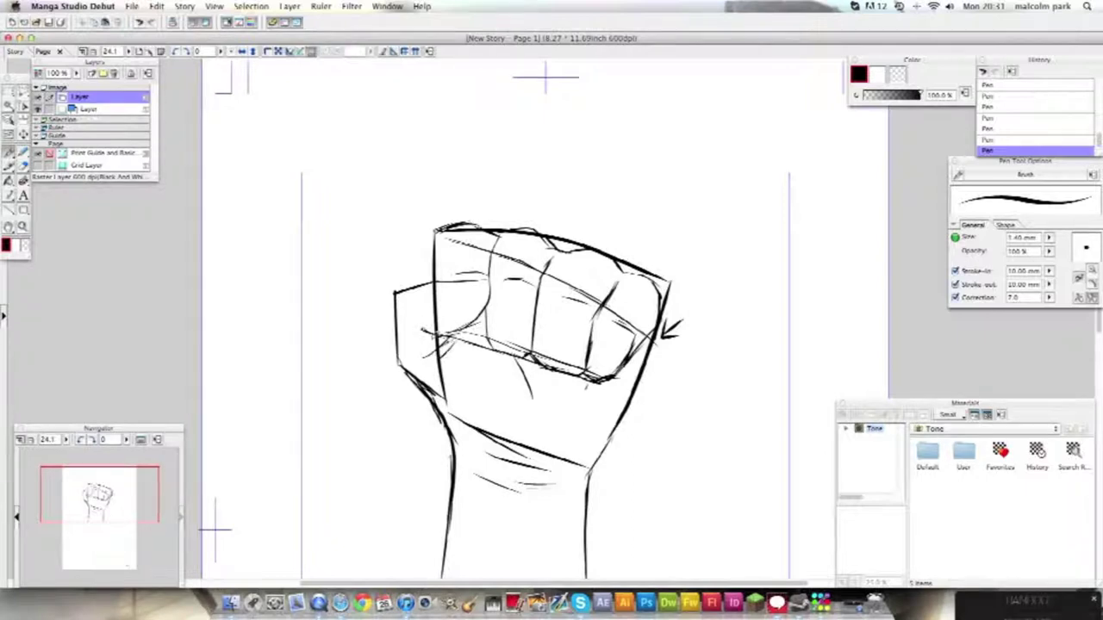
{"action": "mouse_move", "coordinate": [458, 301]}
{"action": "left_mouse_down"}
{"action": "mouse_move", "coordinate": [487, 295]}
{"action": "mouse_move", "coordinate": [486, 281]}
{"action": "left_mouse_up"}
- Handwrite a note beginning "Add some detail to the thumb and the" to the left of the fist
{"action": "mouse_move", "coordinate": [238, 355]}
{"action": "left_mouse_down"}
{"action": "mouse_move", "coordinate": [298, 320]}
{"action": "mouse_move", "coordinate": [347, 264]}
{"action": "mouse_move", "coordinate": [365, 266]}
{"action": "mouse_move", "coordinate": [405, 239]}
{"action": "left_mouse_up"}
{"action": "mouse_move", "coordinate": [272, 394]}
{"action": "left_mouse_down"}
{"action": "mouse_move", "coordinate": [271, 367]}
{"action": "mouse_move", "coordinate": [328, 355]}
{"action": "mouse_move", "coordinate": [353, 332]}
{"action": "left_mouse_up"}
{"action": "mouse_move", "coordinate": [285, 455]}
{"action": "left_mouse_down"}
{"action": "mouse_move", "coordinate": [317, 449]}
{"action": "mouse_move", "coordinate": [330, 426]}
{"action": "mouse_move", "coordinate": [355, 435]}
{"action": "left_mouse_up"}
{"action": "mouse_move", "coordinate": [290, 528]}
{"action": "left_mouse_down"}
{"action": "mouse_move", "coordinate": [354, 494]}
{"action": "mouse_move", "coordinate": [350, 459]}
{"action": "mouse_move", "coordinate": [385, 470]}
{"action": "left_mouse_up"}
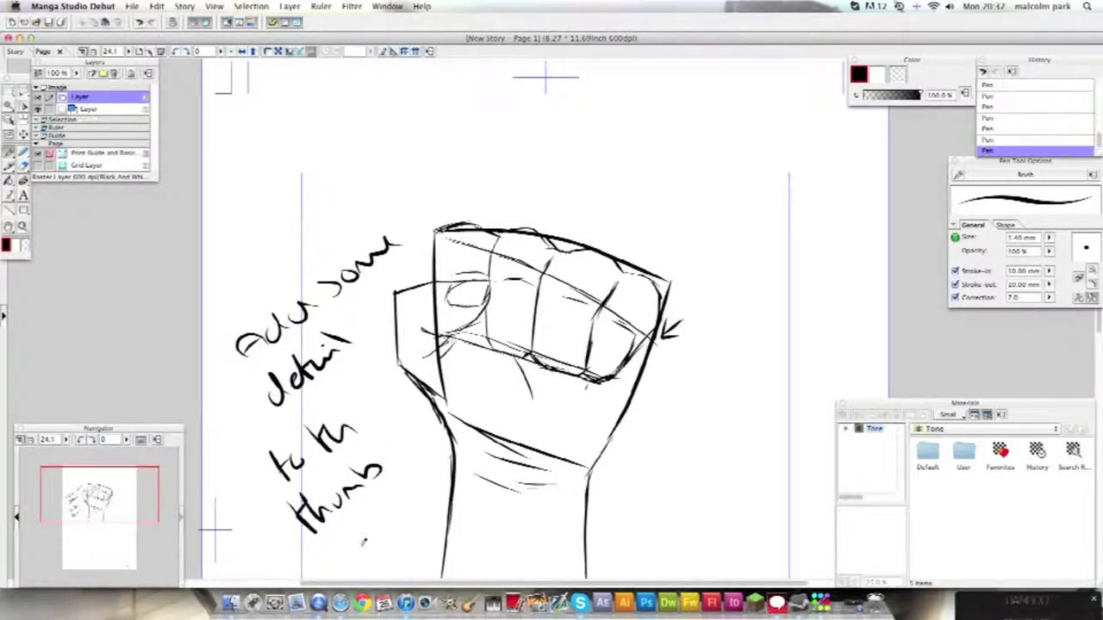
{"action": "mouse_move", "coordinate": [324, 545]}
{"action": "left_mouse_down"}
{"action": "mouse_move", "coordinate": [382, 531]}
{"action": "mouse_move", "coordinate": [417, 496]}
{"action": "left_mouse_up"}
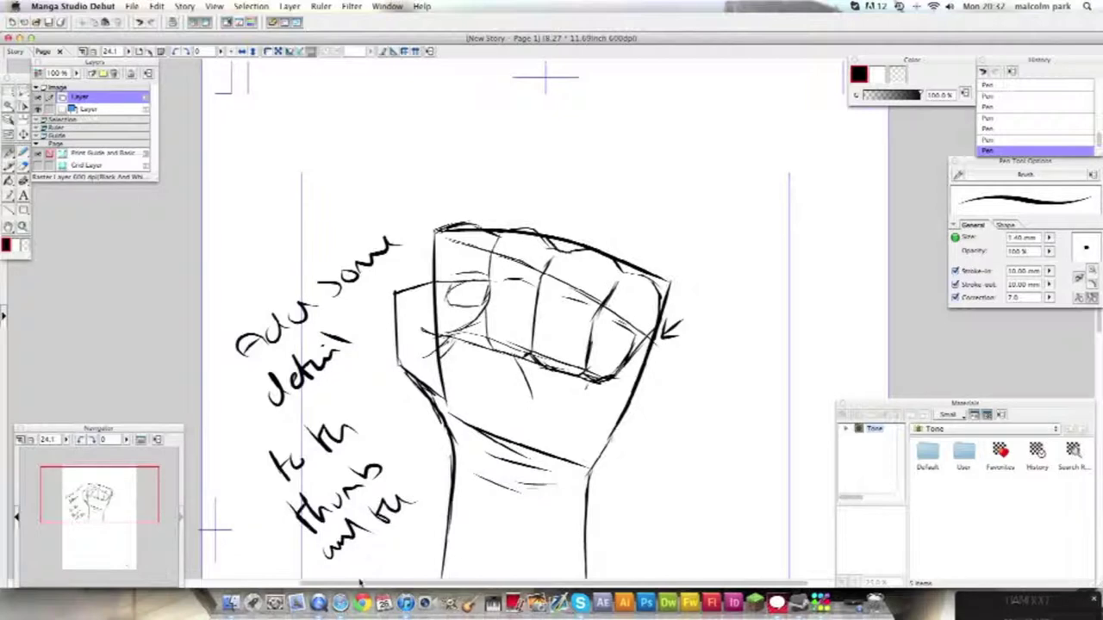
{"action": "mouse_move", "coordinate": [359, 562]}
{"action": "left_mouse_down"}
{"action": "mouse_move", "coordinate": [432, 513]}
{"action": "mouse_move", "coordinate": [467, 557]}
{"action": "mouse_move", "coordinate": [548, 527]}
{"action": "mouse_move", "coordinate": [453, 396]}
{"action": "left_mouse_up"}
{"action": "key", "text": "super+z"}
{"action": "mouse_move", "coordinate": [552, 515]}
{"action": "left_mouse_down"}
{"action": "mouse_move", "coordinate": [516, 408]}
{"action": "mouse_move", "coordinate": [454, 378]}
{"action": "left_mouse_up"}
{"action": "left_click_drag", "start_coordinate": [467, 352], "coordinate": [486, 366]}
- Undo the whole thumb detail note, keeping the thumbnail and the crease lines
{"action": "key", "text": "super+z"}
{"action": "key", "text": "super+z"}
{"action": "key", "text": "super+z"}
{"action": "key", "text": "super+z"}
{"action": "key", "text": "super+z"}
{"action": "key", "text": "super+z"}
{"action": "key", "text": "super+z"}
{"action": "key", "text": "super+z"}
{"action": "key", "text": "super+z"}
{"action": "key", "text": "super+z"}
{"action": "key", "text": "super+z"}
{"action": "key", "text": "super+z"}
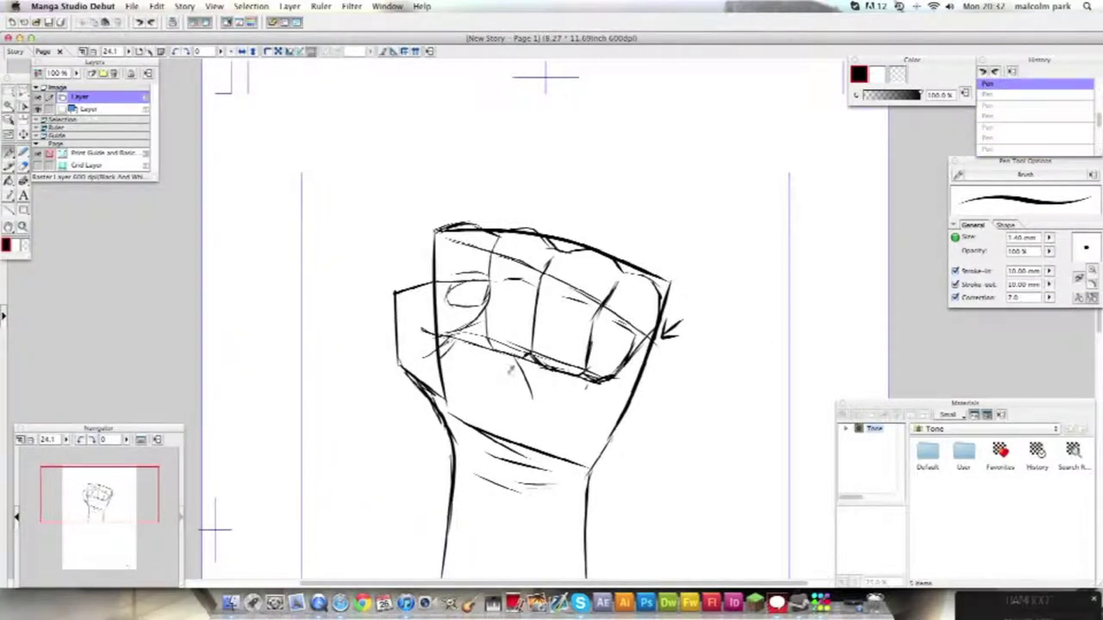
- Circle the palm crease below the fingers and start a handwritten note with "also that" beneath it
{"action": "left_click_drag", "start_coordinate": [527, 344], "coordinate": [529, 347]}
{"action": "mouse_move", "coordinate": [548, 424]}
{"action": "left_mouse_down"}
{"action": "mouse_move", "coordinate": [581, 430]}
{"action": "mouse_move", "coordinate": [668, 397]}
{"action": "left_mouse_up"}
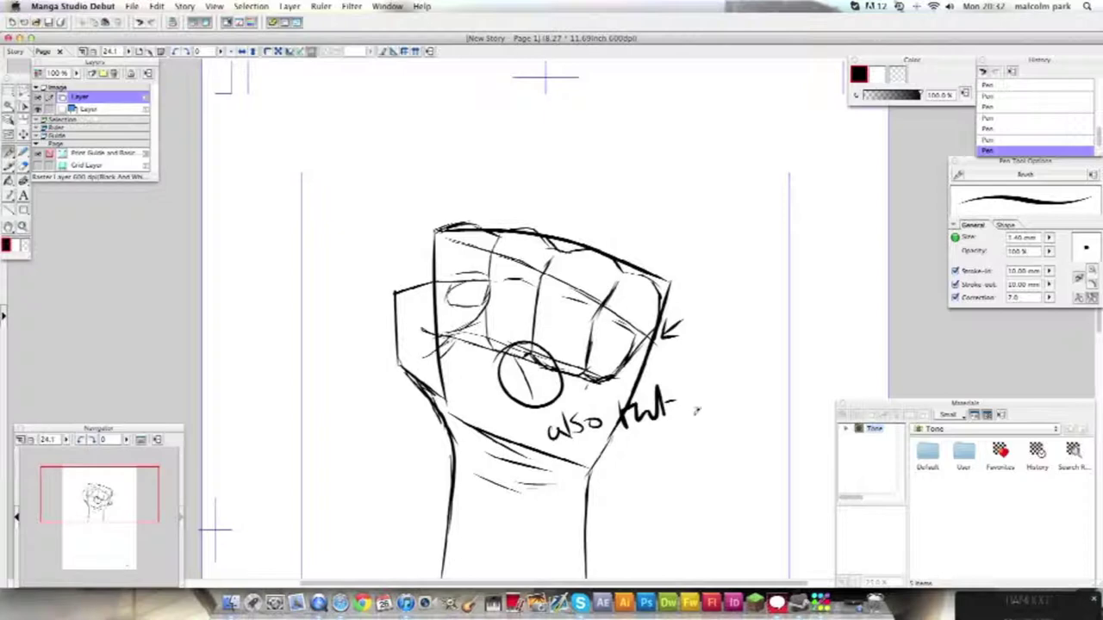
{"action": "left_click_drag", "start_coordinate": [719, 371], "coordinate": [734, 383]}
- Undo the circle around the palm crease and the "also that" handwriting
{"action": "key", "text": "super+z"}
{"action": "key", "text": "super+z"}
{"action": "key", "text": "super+z"}
{"action": "key", "text": "super+z"}
{"action": "key", "text": "super+z"}
{"action": "key", "text": "super+z"}
{"action": "key", "text": "super+z"}
{"action": "key", "text": "super+z"}
{"action": "key", "text": "super+z"}
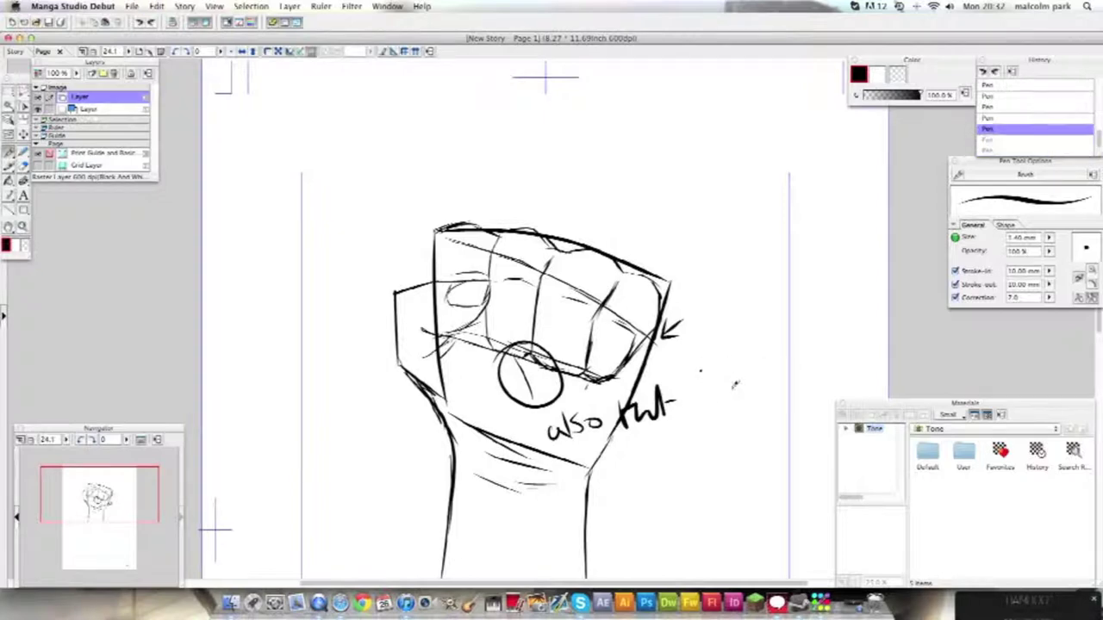
{"action": "key", "text": "super+z"}
{"action": "key", "text": "super+z"}
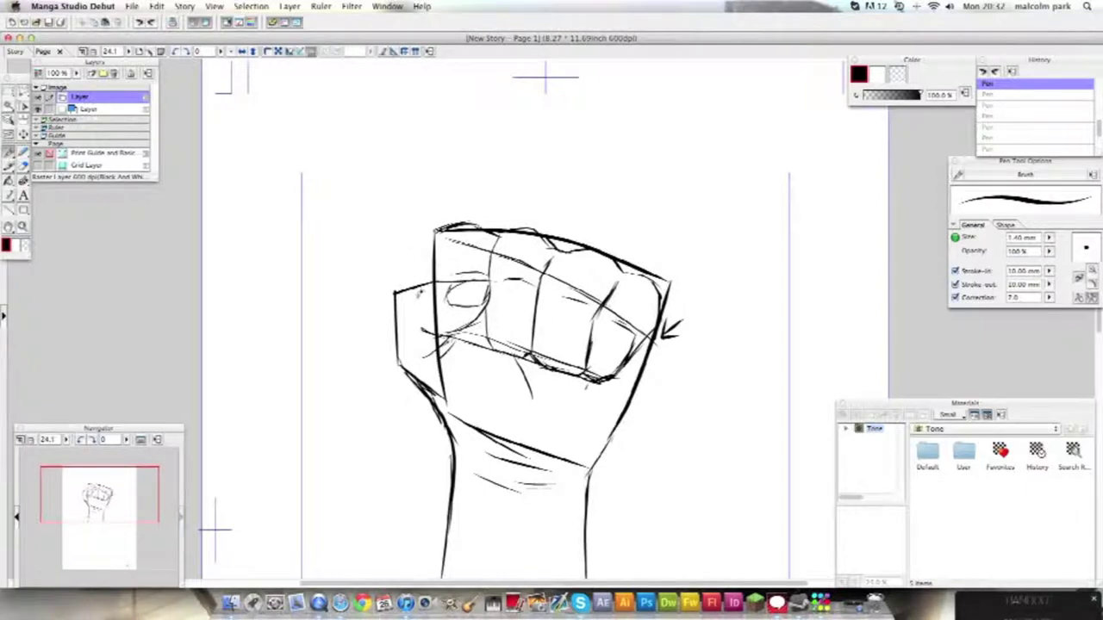
- Round the thumb's upper outer corner and handwrite "Rub the guide lines out" to the right of the wrist
{"action": "left_click_drag", "start_coordinate": [399, 302], "coordinate": [401, 312]}
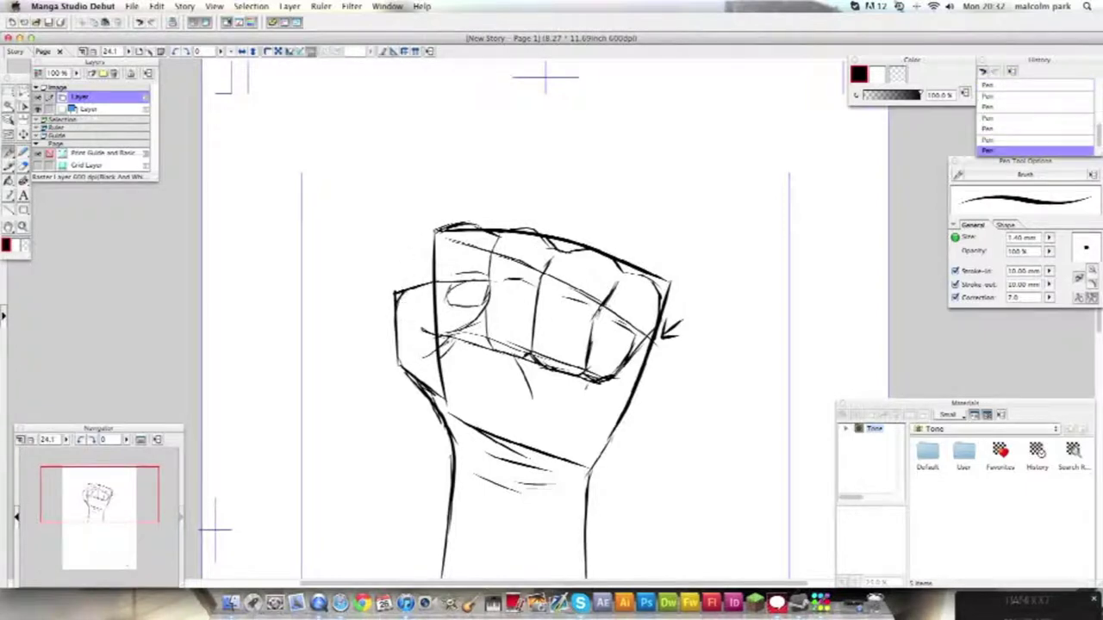
{"action": "mouse_move", "coordinate": [660, 413]}
{"action": "left_mouse_down"}
{"action": "mouse_move", "coordinate": [682, 415]}
{"action": "mouse_move", "coordinate": [732, 377]}
{"action": "mouse_move", "coordinate": [619, 504]}
{"action": "mouse_move", "coordinate": [668, 475]}
{"action": "mouse_move", "coordinate": [720, 474]}
{"action": "mouse_move", "coordinate": [781, 441]}
{"action": "left_mouse_up"}
{"action": "left_click_drag", "start_coordinate": [677, 543], "coordinate": [718, 517]}
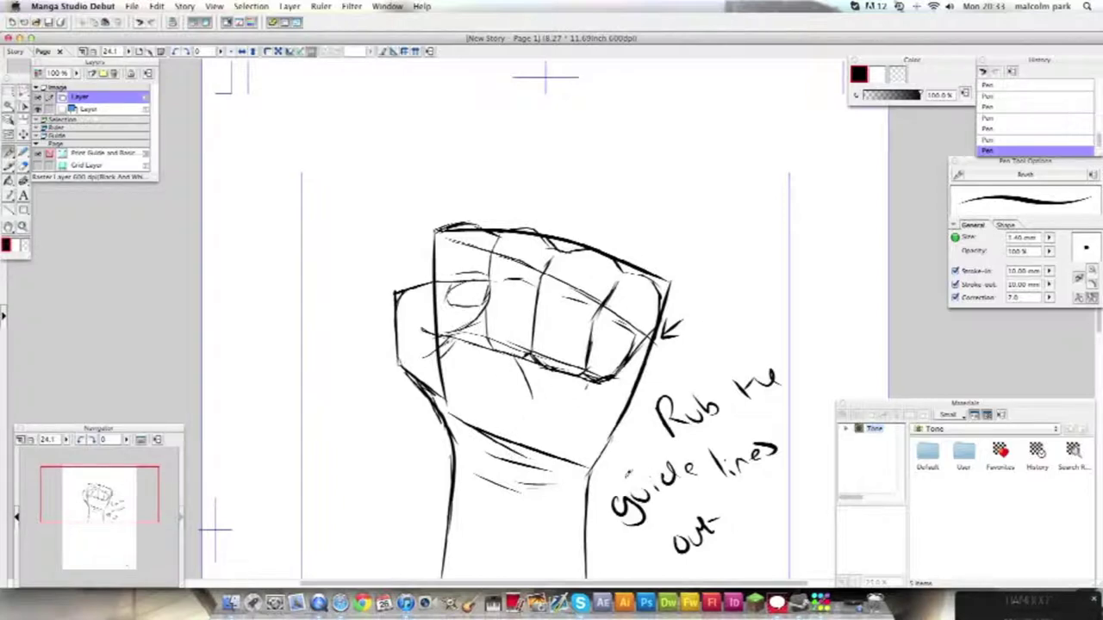
- Erase the "Rub the guide lines out" note line by line with the eraser
{"action": "mouse_move", "coordinate": [665, 398]}
{"action": "left_mouse_down"}
{"action": "mouse_move", "coordinate": [663, 429]}
{"action": "mouse_move", "coordinate": [658, 421]}
{"action": "mouse_move", "coordinate": [667, 430]}
{"action": "mouse_move", "coordinate": [688, 417]}
{"action": "left_mouse_up"}
{"action": "left_click_drag", "start_coordinate": [754, 379], "coordinate": [676, 427]}
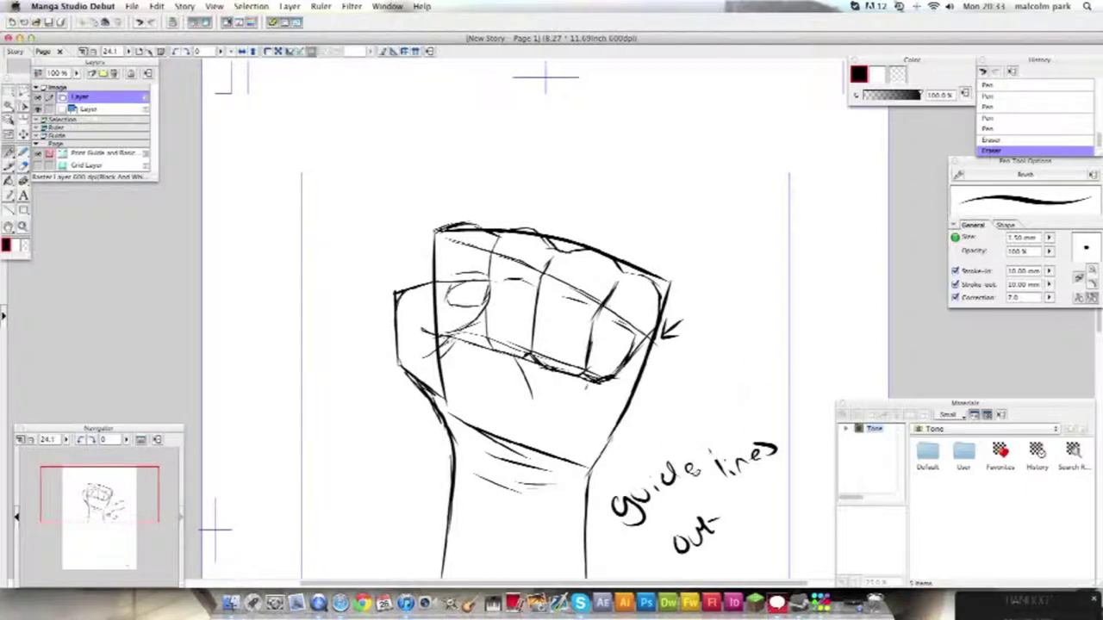
{"action": "mouse_move", "coordinate": [724, 479]}
{"action": "left_mouse_down"}
{"action": "mouse_move", "coordinate": [710, 447]}
{"action": "mouse_move", "coordinate": [783, 435]}
{"action": "left_mouse_up"}
{"action": "mouse_move", "coordinate": [614, 503]}
{"action": "left_mouse_down"}
{"action": "mouse_move", "coordinate": [619, 514]}
{"action": "mouse_move", "coordinate": [629, 493]}
{"action": "mouse_move", "coordinate": [638, 508]}
{"action": "mouse_move", "coordinate": [690, 472]}
{"action": "left_mouse_up"}
{"action": "mouse_move", "coordinate": [681, 519]}
{"action": "left_mouse_down"}
{"action": "mouse_move", "coordinate": [707, 529]}
{"action": "mouse_move", "coordinate": [676, 558]}
{"action": "left_mouse_up"}
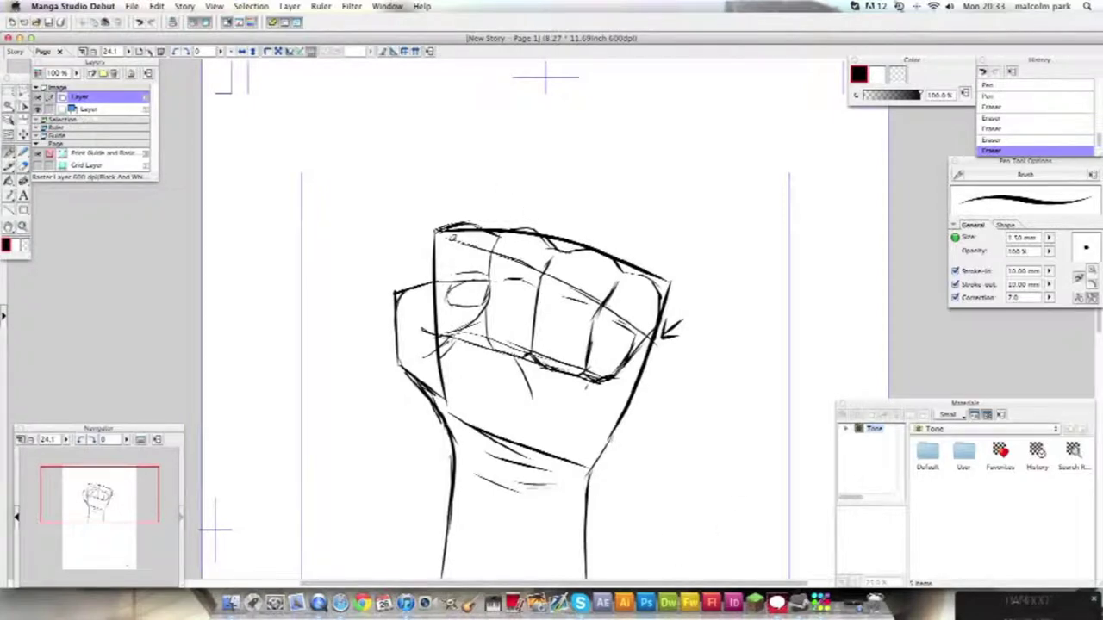
- Erase the block guide lines above the knuckles, across the fingers and through the thumb, along with the arrow
{"action": "mouse_move", "coordinate": [465, 244]}
{"action": "left_mouse_down"}
{"action": "mouse_move", "coordinate": [492, 251]}
{"action": "mouse_move", "coordinate": [455, 227]}
{"action": "mouse_move", "coordinate": [520, 231]}
{"action": "mouse_move", "coordinate": [665, 280]}
{"action": "mouse_move", "coordinate": [672, 343]}
{"action": "left_mouse_up"}
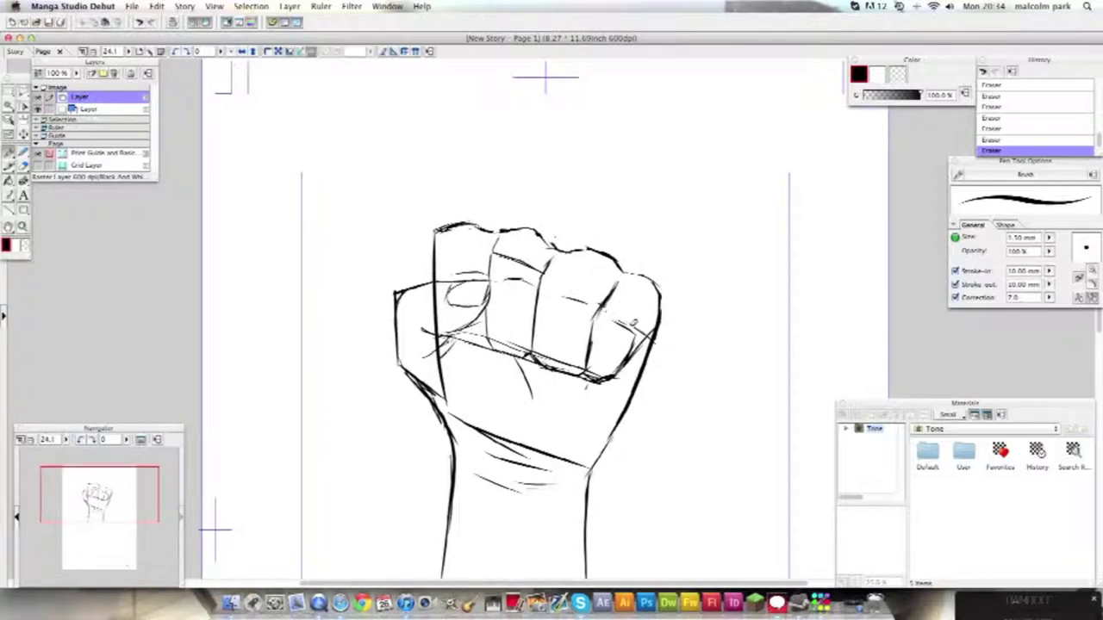
{"action": "left_click_drag", "start_coordinate": [528, 255], "coordinate": [502, 248]}
{"action": "left_click_drag", "start_coordinate": [485, 337], "coordinate": [593, 374]}
{"action": "left_click_drag", "start_coordinate": [436, 325], "coordinate": [435, 281]}
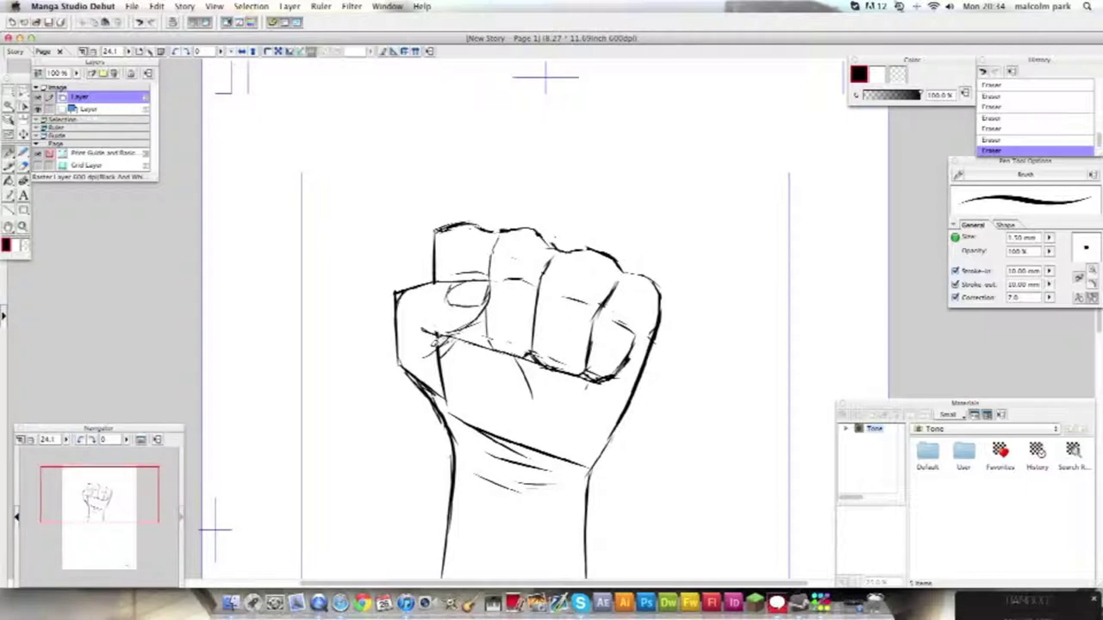
{"action": "left_click_drag", "start_coordinate": [441, 368], "coordinate": [413, 379]}
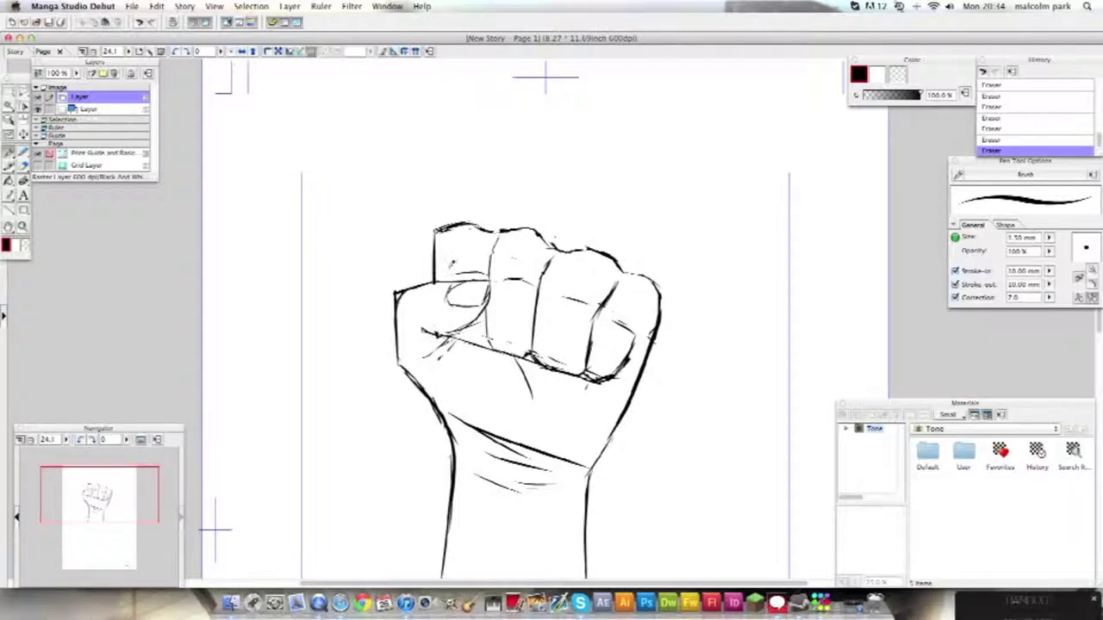
- Round and thicken the outline of the knuckle nearest the thumb and smooth the thumb's outer corner
{"action": "scroll", "coordinate": [328, 168], "scroll_direction": "up", "scroll_amount": 5}
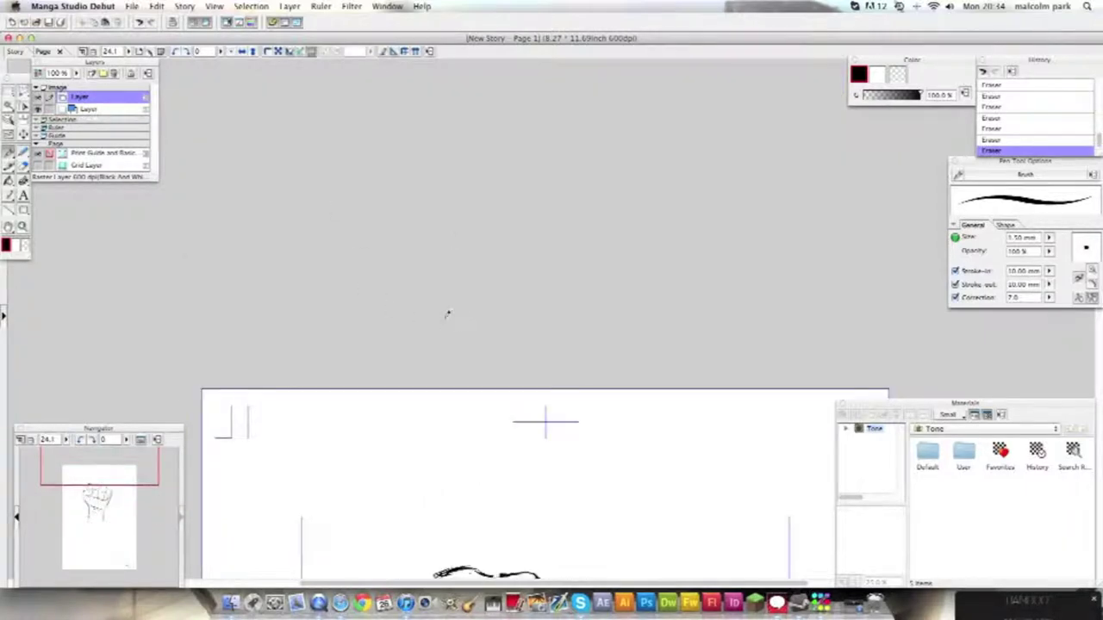
{"action": "scroll", "coordinate": [472, 427], "scroll_direction": "down", "scroll_amount": 6}
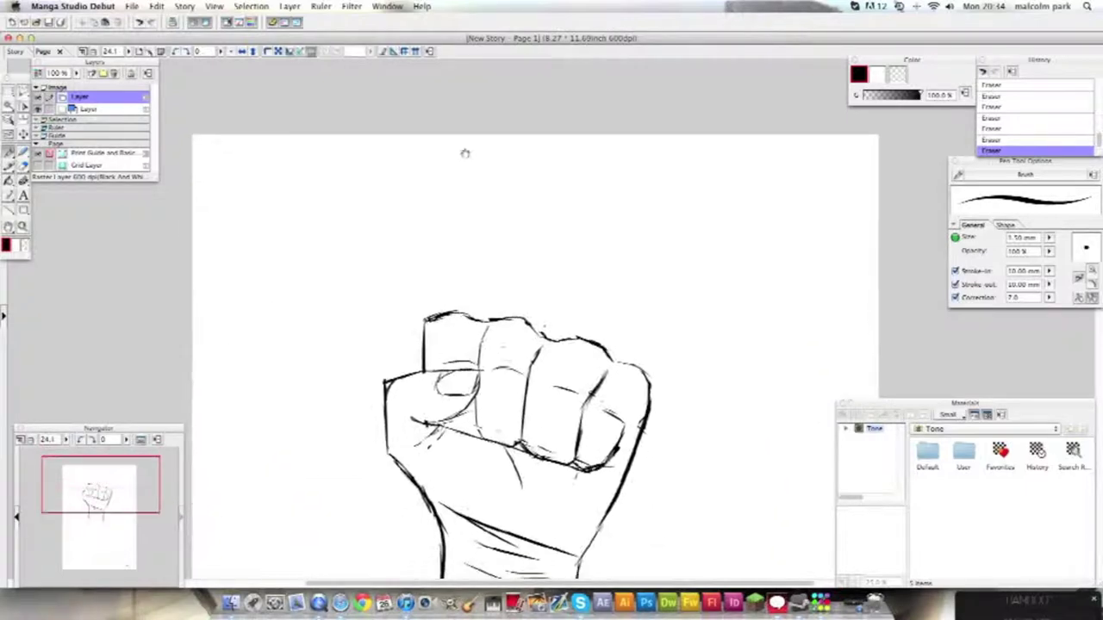
{"action": "mouse_move", "coordinate": [461, 160]}
{"action": "left_mouse_down"}
{"action": "mouse_move", "coordinate": [470, 170]}
{"action": "mouse_move", "coordinate": [433, 175]}
{"action": "mouse_move", "coordinate": [422, 191]}
{"action": "mouse_move", "coordinate": [427, 178]}
{"action": "mouse_move", "coordinate": [469, 177]}
{"action": "left_mouse_up"}
{"action": "mouse_move", "coordinate": [421, 207]}
{"action": "left_mouse_down"}
{"action": "mouse_move", "coordinate": [465, 180]}
{"action": "mouse_move", "coordinate": [490, 186]}
{"action": "left_mouse_up"}
{"action": "left_click_drag", "start_coordinate": [373, 252], "coordinate": [384, 244]}
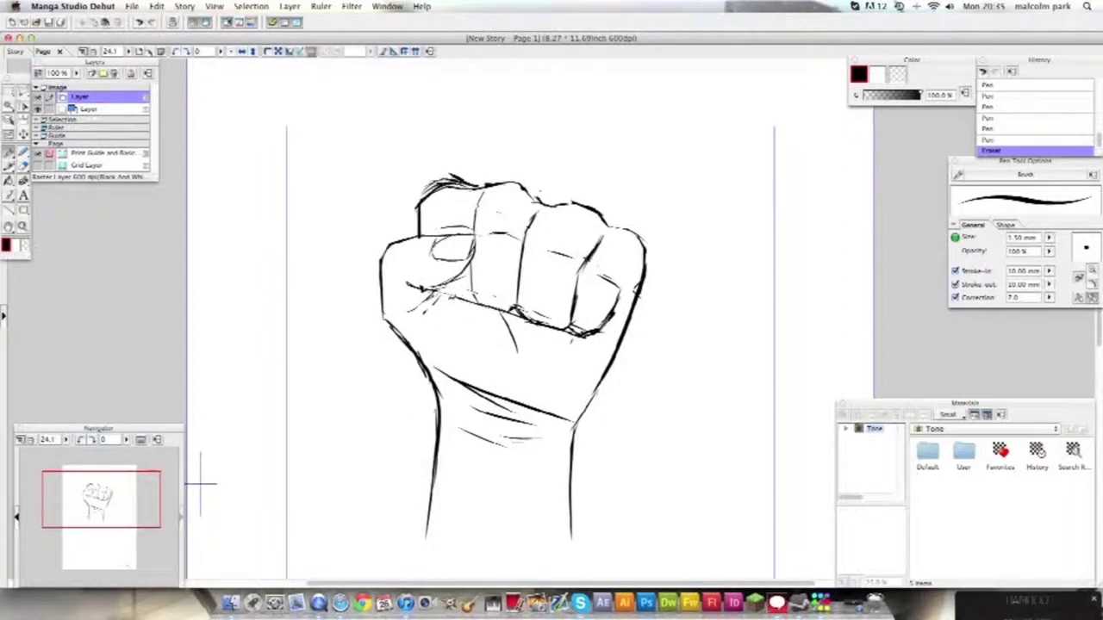
- Strengthen the fold line below the thumb and the outline of the little finger's knuckle and outer side
{"action": "left_click_drag", "start_coordinate": [435, 279], "coordinate": [481, 300]}
{"action": "left_click_drag", "start_coordinate": [637, 268], "coordinate": [622, 293]}
{"action": "left_click_drag", "start_coordinate": [609, 225], "coordinate": [643, 245]}
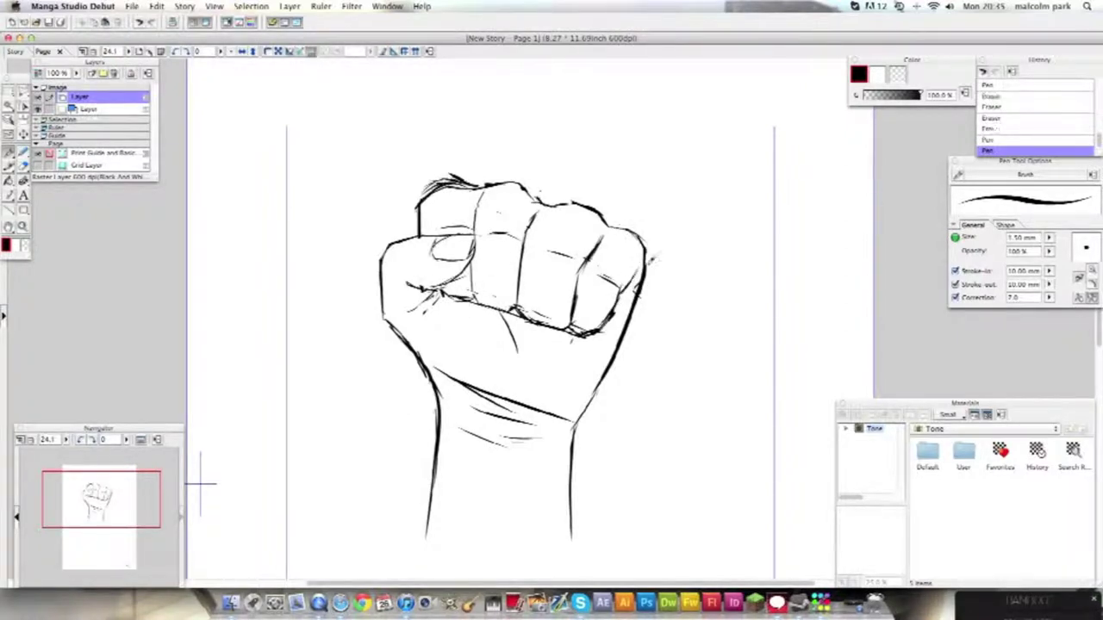
- Handwrite the note "And there you have it" in the blank area beside the fist
{"action": "left_click_drag", "start_coordinate": [606, 198], "coordinate": [688, 151]}
{"action": "mouse_move", "coordinate": [663, 205]}
{"action": "left_mouse_down"}
{"action": "mouse_move", "coordinate": [700, 222]}
{"action": "mouse_move", "coordinate": [725, 198]}
{"action": "left_mouse_up"}
{"action": "mouse_move", "coordinate": [672, 274]}
{"action": "left_mouse_down"}
{"action": "mouse_move", "coordinate": [783, 246]}
{"action": "mouse_move", "coordinate": [838, 217]}
{"action": "left_mouse_up"}
{"action": "mouse_move", "coordinate": [640, 357]}
{"action": "left_mouse_down"}
{"action": "mouse_move", "coordinate": [634, 394]}
{"action": "mouse_move", "coordinate": [652, 392]}
{"action": "left_mouse_up"}
{"action": "left_click_drag", "start_coordinate": [657, 368], "coordinate": [682, 385]}
- Handwrite a second note starting with "Remember to" beside the wrist, undoing stray strokes along the way
{"action": "left_click_drag", "start_coordinate": [583, 469], "coordinate": [575, 489]}
{"action": "left_click_drag", "start_coordinate": [610, 474], "coordinate": [617, 495]}
{"action": "left_click_drag", "start_coordinate": [605, 450], "coordinate": [623, 482]}
{"action": "mouse_move", "coordinate": [632, 471]}
{"action": "left_mouse_down"}
{"action": "mouse_move", "coordinate": [677, 475]}
{"action": "mouse_move", "coordinate": [607, 488]}
{"action": "mouse_move", "coordinate": [686, 454]}
{"action": "mouse_move", "coordinate": [739, 405]}
{"action": "mouse_move", "coordinate": [834, 366]}
{"action": "left_mouse_up"}
{"action": "key", "text": "super+z"}
{"action": "key", "text": "super+z"}
{"action": "mouse_move", "coordinate": [682, 504]}
{"action": "left_mouse_down"}
{"action": "mouse_move", "coordinate": [667, 538]}
{"action": "mouse_move", "coordinate": [724, 484]}
{"action": "mouse_move", "coordinate": [825, 424]}
{"action": "left_mouse_up"}
{"action": "mouse_move", "coordinate": [686, 555]}
{"action": "left_mouse_down"}
{"action": "mouse_move", "coordinate": [800, 498]}
{"action": "mouse_move", "coordinate": [836, 517]}
{"action": "left_mouse_up"}
- Undo all the handwritten note strokes beside the fist and wrist
{"action": "key", "text": "super+z"}
{"action": "key", "text": "super+z"}
{"action": "key", "text": "super+z"}
{"action": "key", "text": "super+z"}
{"action": "key", "text": "super+z"}
{"action": "key", "text": "super+z"}
{"action": "key", "text": "super+z"}
{"action": "key", "text": "super+z"}
{"action": "key", "text": "super+z"}
{"action": "key", "text": "super+z"}
{"action": "key", "text": "super+z"}
{"action": "key", "text": "super+z"}
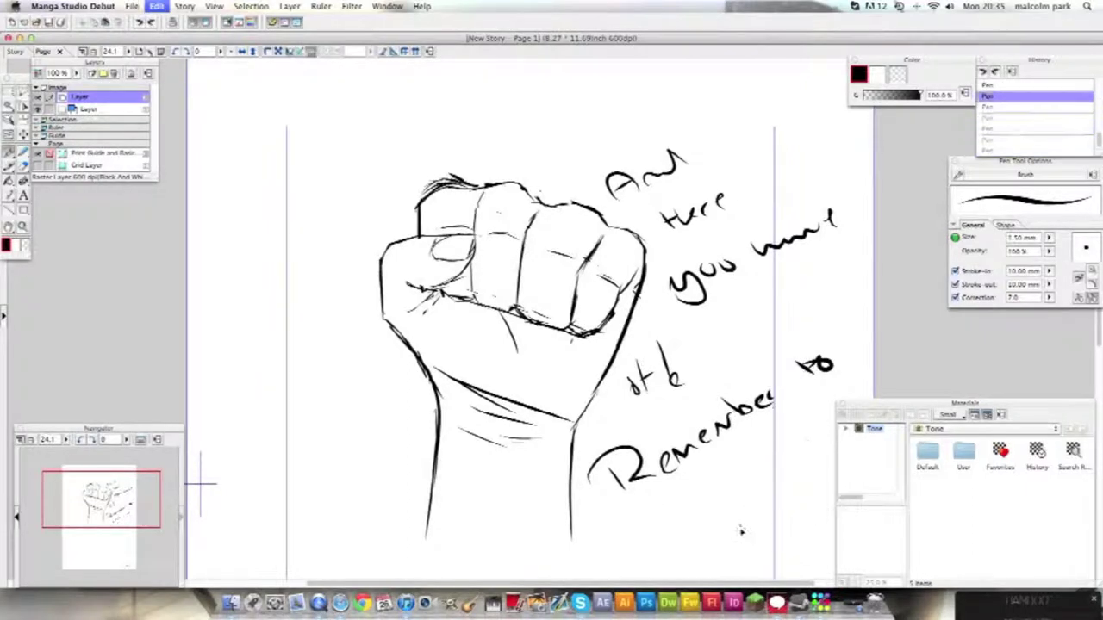
{"action": "key", "text": "super+z"}
{"action": "key", "text": "super+z"}
- Handwrite "Good Luck" beside the fist and draw a smiley face with crossed eyes beneath it
{"action": "mouse_move", "coordinate": [637, 121]}
{"action": "left_mouse_down"}
{"action": "mouse_move", "coordinate": [656, 149]}
{"action": "mouse_move", "coordinate": [722, 152]}
{"action": "left_mouse_up"}
{"action": "mouse_move", "coordinate": [678, 223]}
{"action": "left_mouse_down"}
{"action": "mouse_move", "coordinate": [739, 244]}
{"action": "mouse_move", "coordinate": [793, 230]}
{"action": "left_mouse_up"}
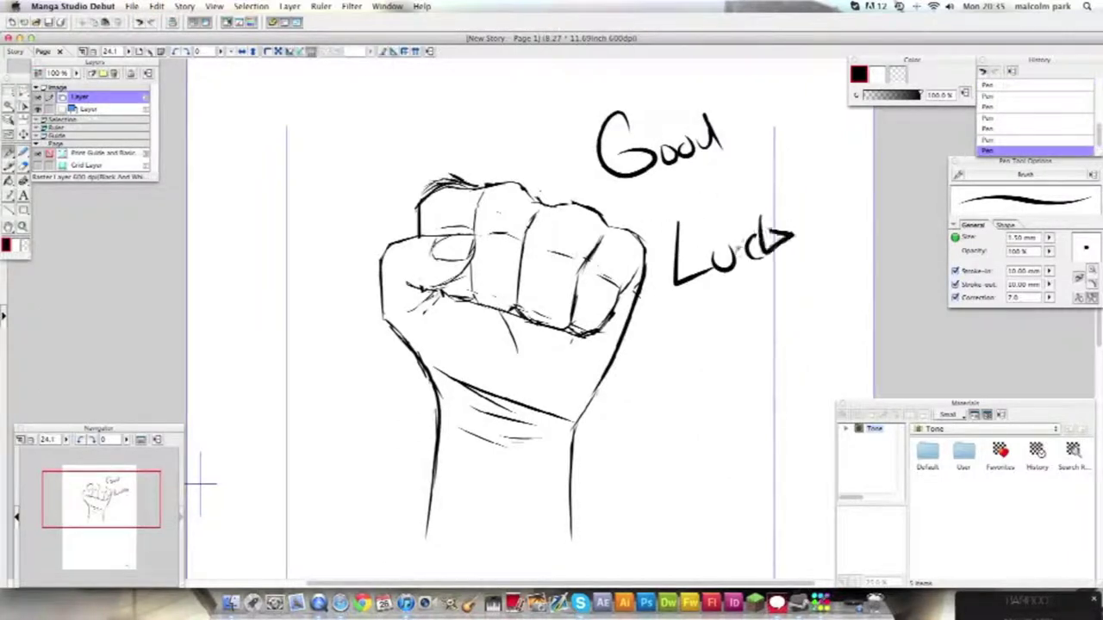
{"action": "left_click_drag", "start_coordinate": [734, 305], "coordinate": [755, 329]}
{"action": "mouse_move", "coordinate": [757, 303]}
{"action": "left_mouse_down"}
{"action": "mouse_move", "coordinate": [734, 327]}
{"action": "mouse_move", "coordinate": [765, 343]}
{"action": "left_mouse_up"}
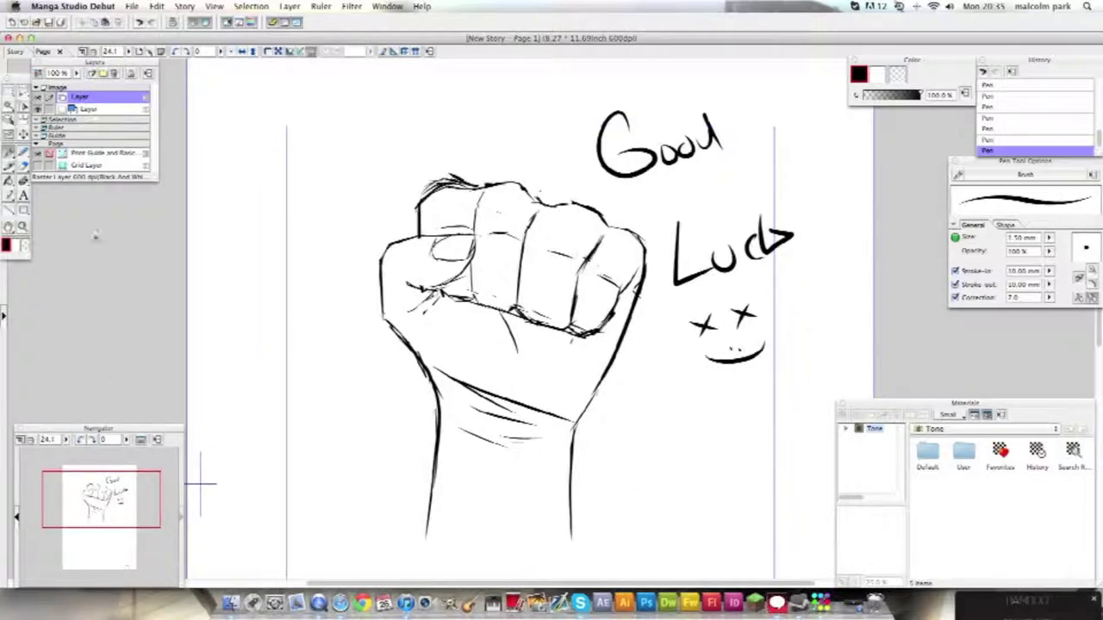
{"action": "left_click", "coordinate": [319, 603]}
{"action": "left_click", "coordinate": [123, 7]}
{"action": "left_click", "coordinate": [123, 8]}
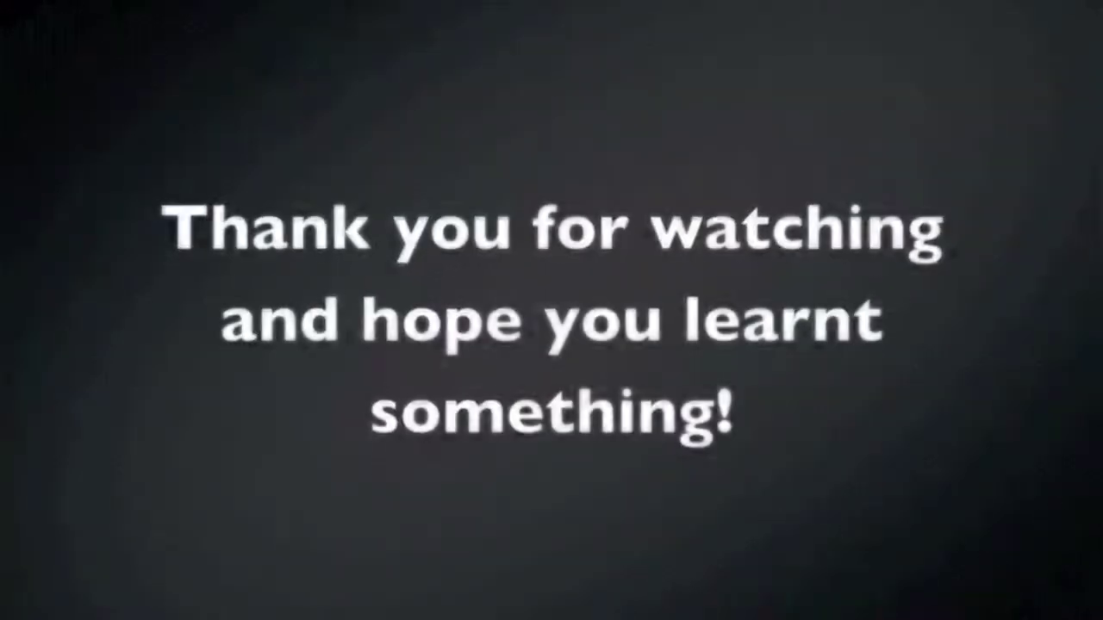